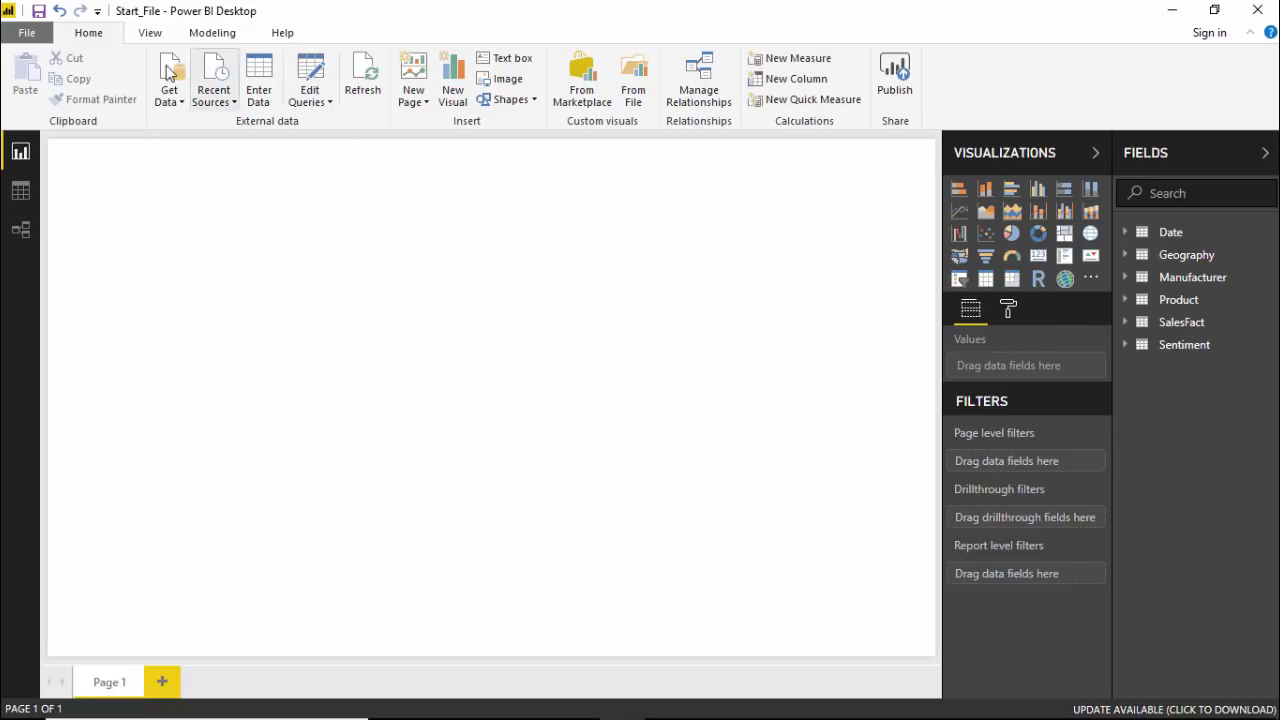
- Open the query editor from the report and duplicate the Date query
click(323, 80)
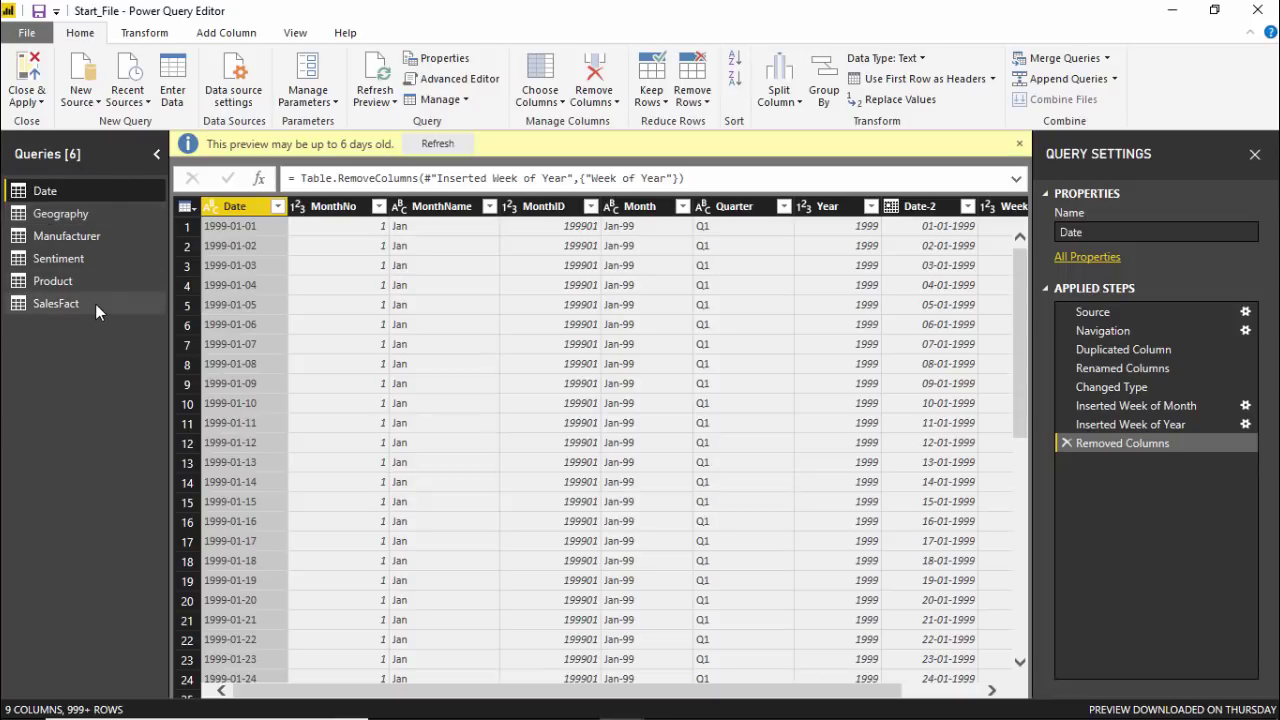
right_click(40, 199)
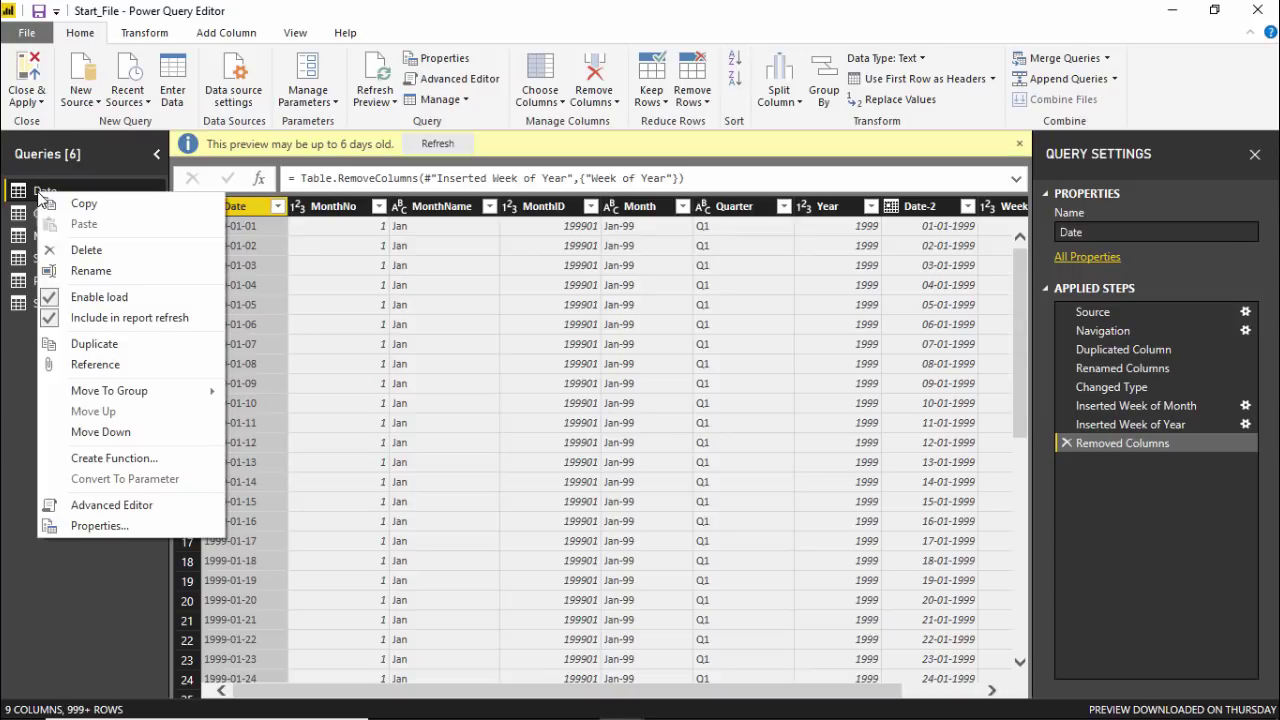
click(110, 345)
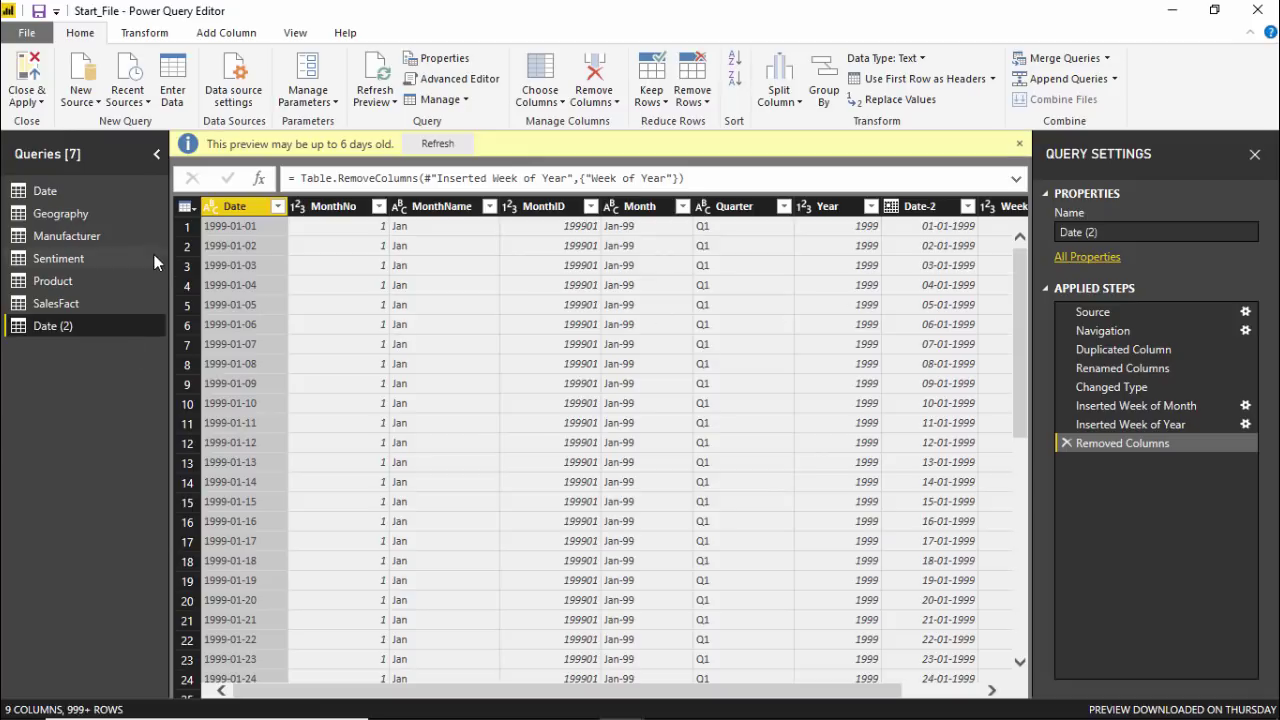
- In the duplicated query Date (2), remove all columns other than Date
click(49, 188)
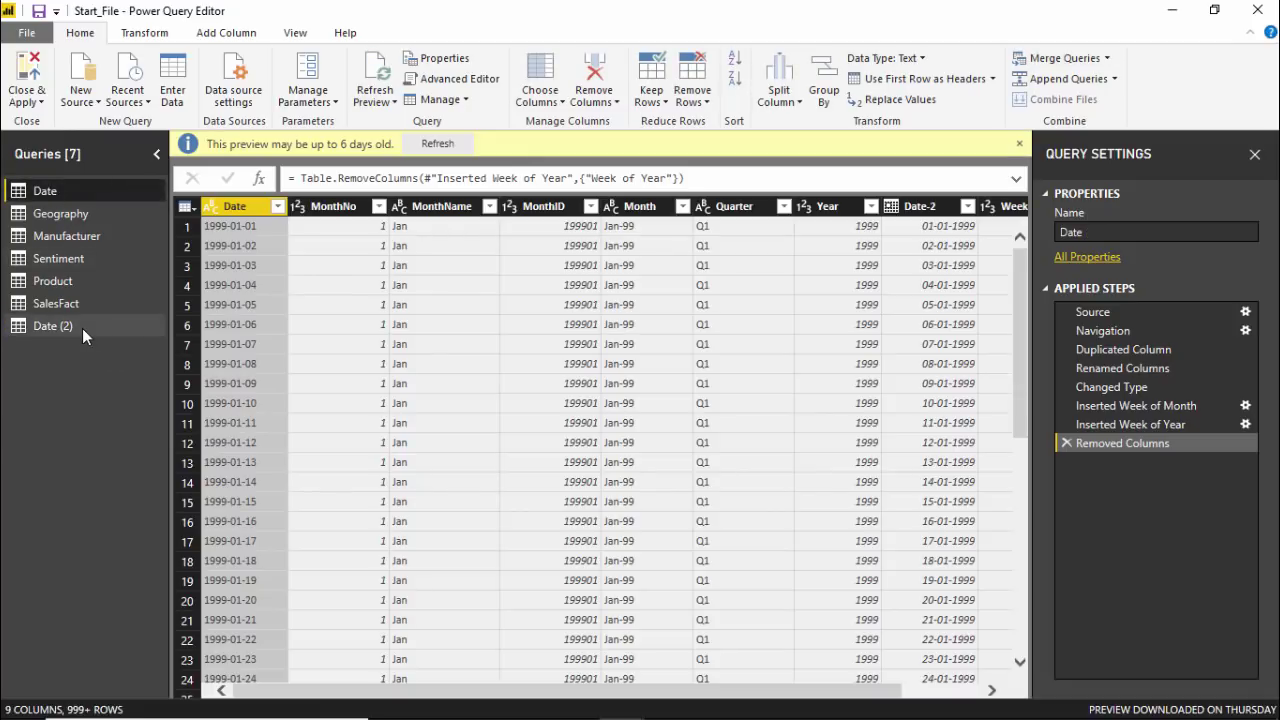
click(82, 328)
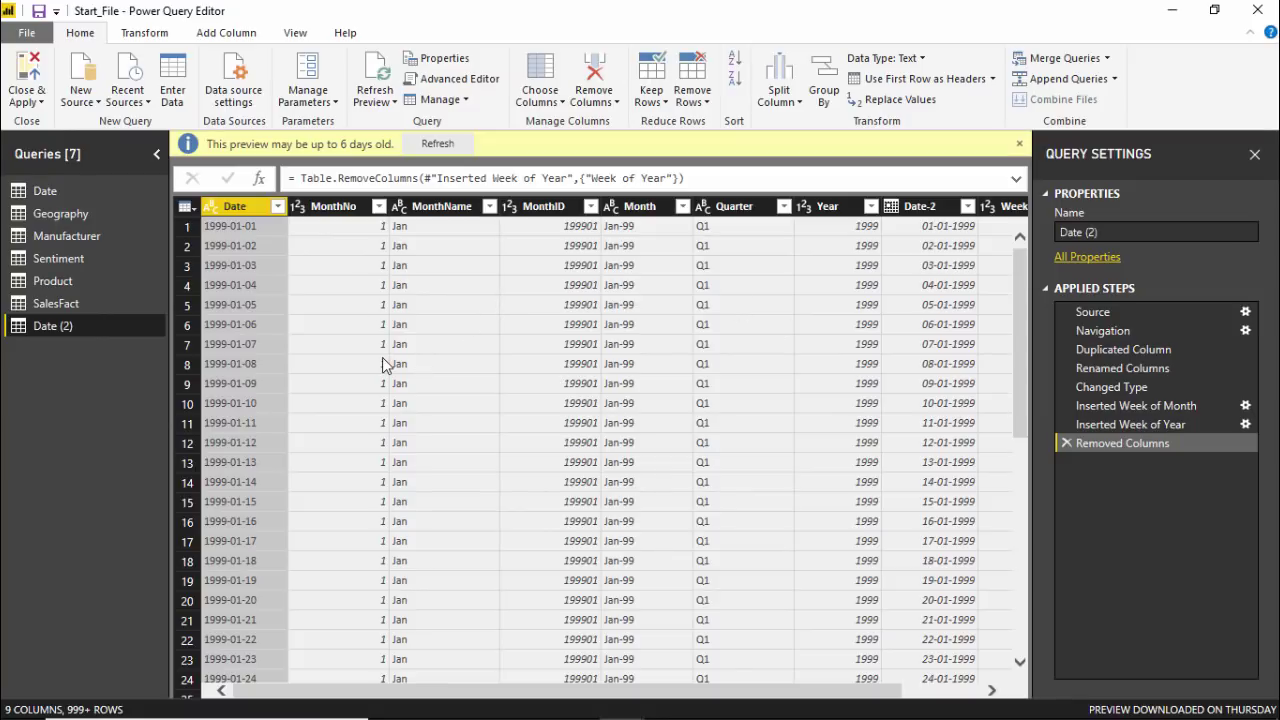
right_click(230, 207)
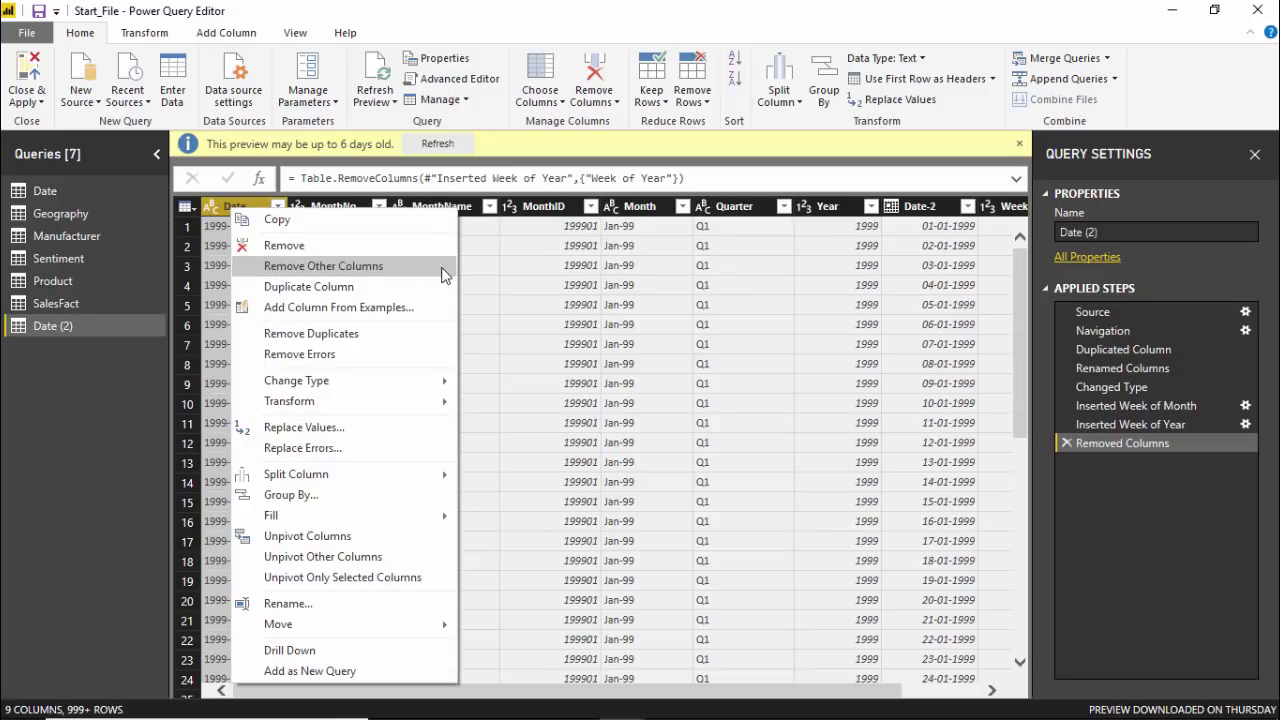
click(341, 267)
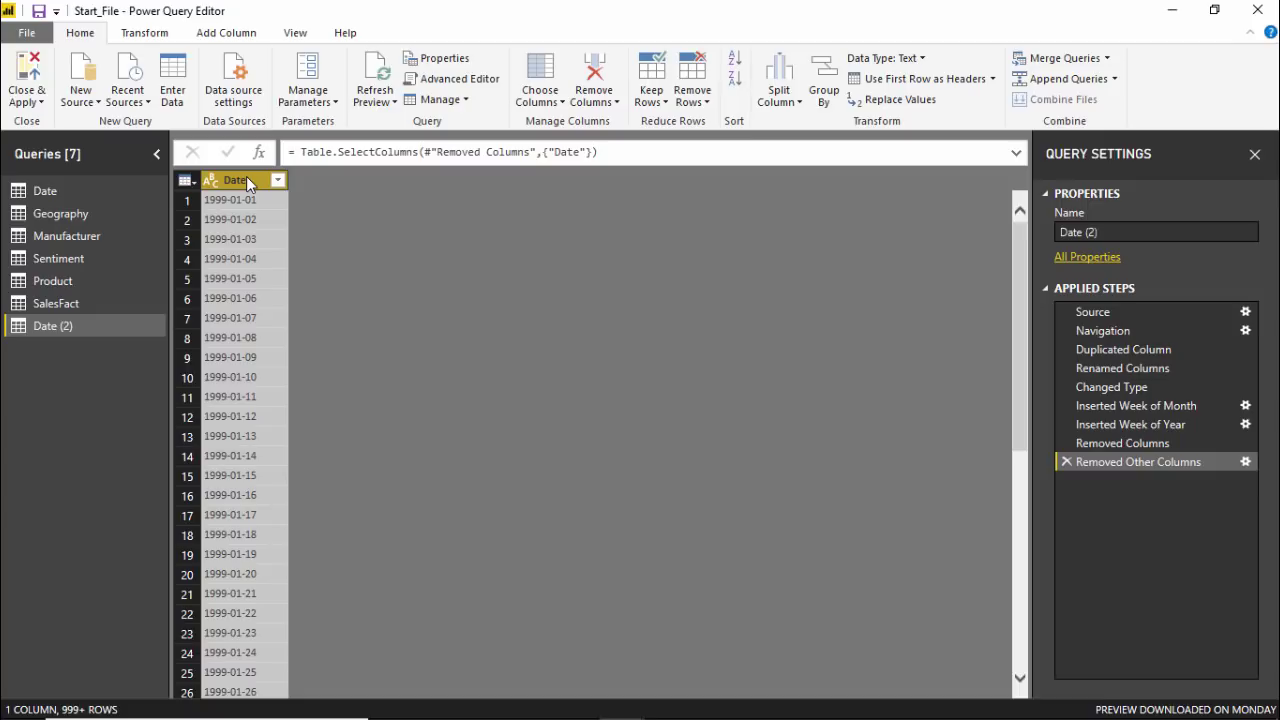
click(152, 33)
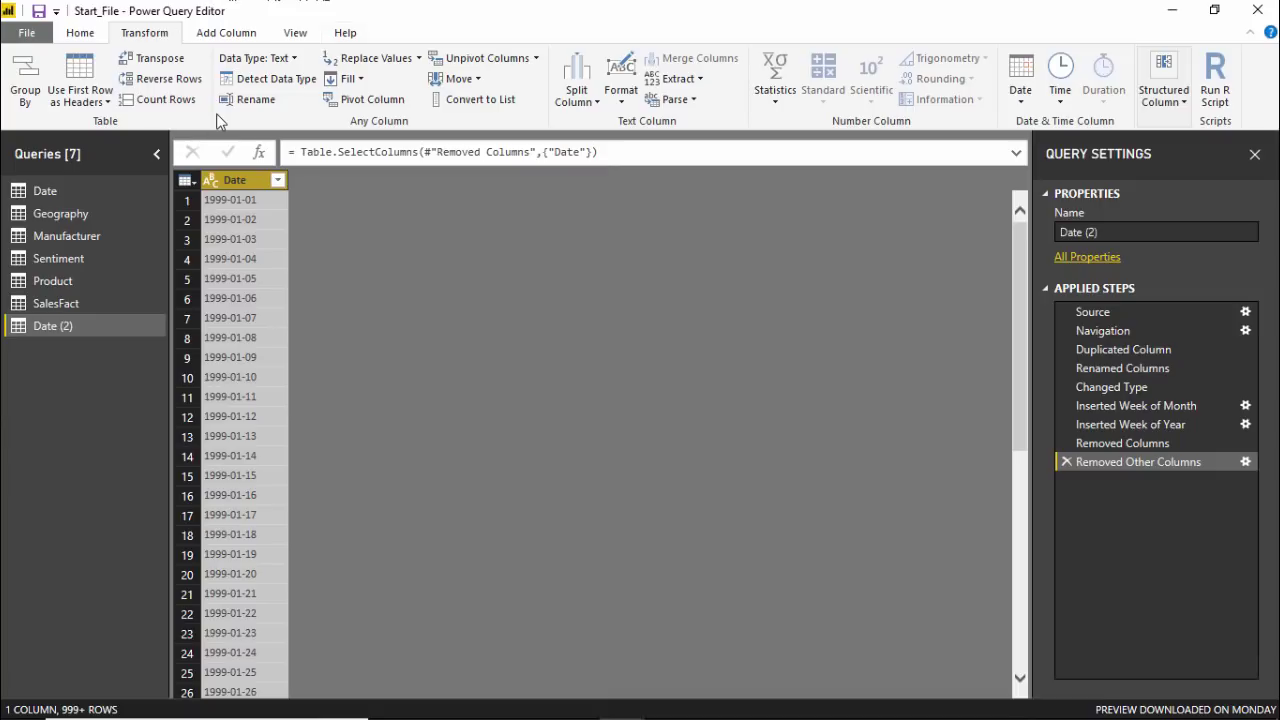
click(238, 36)
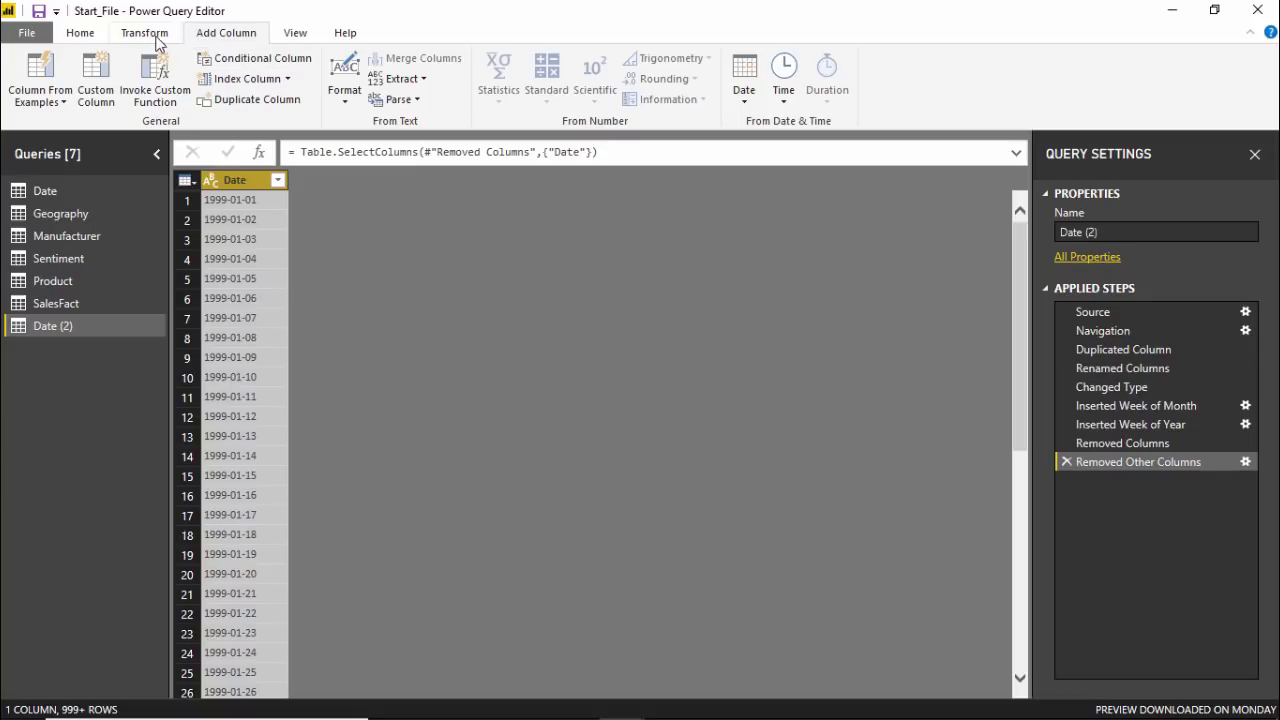
click(157, 37)
click(211, 38)
click(166, 33)
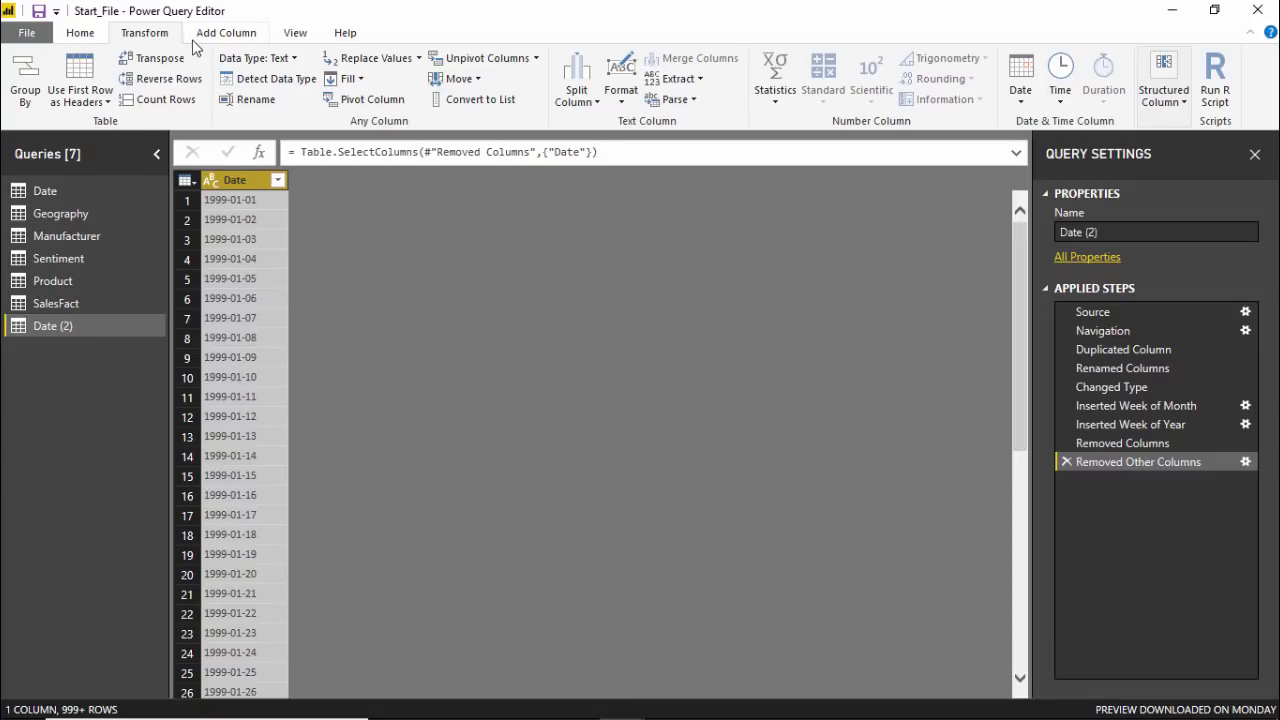
click(197, 44)
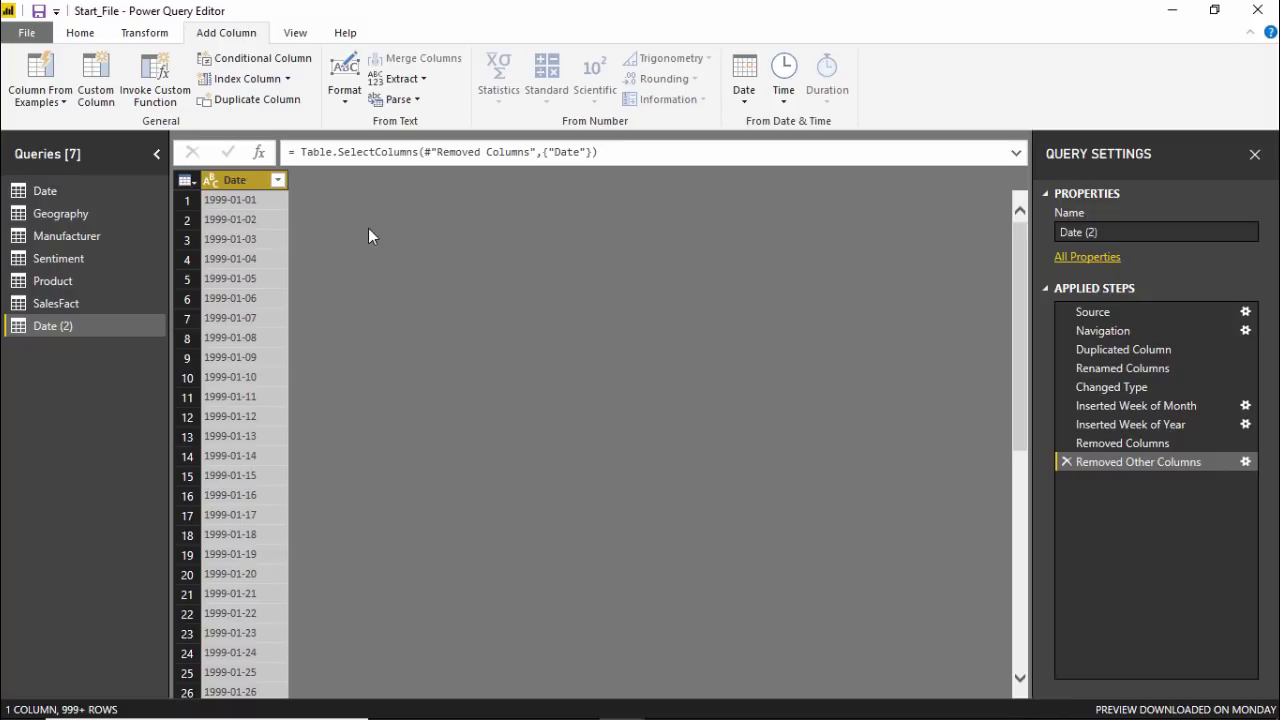
click(146, 38)
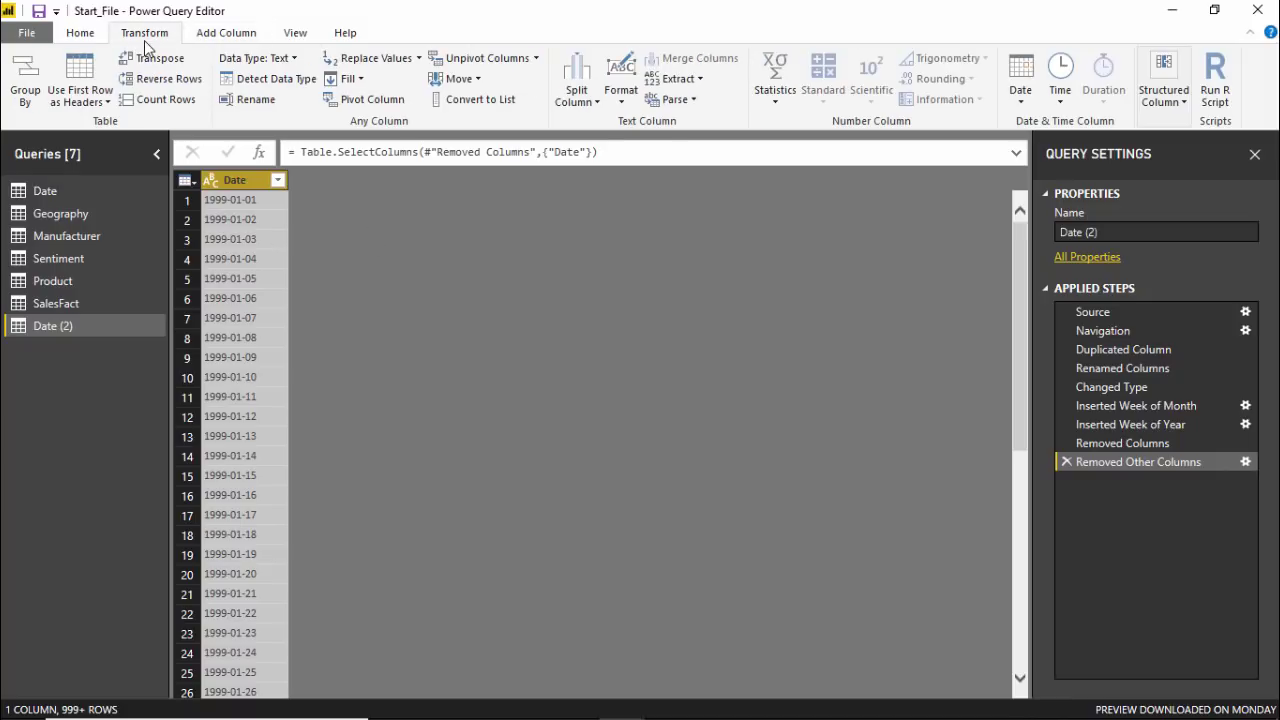
- Add a new column that parses the text values of the Date column into dates
click(227, 34)
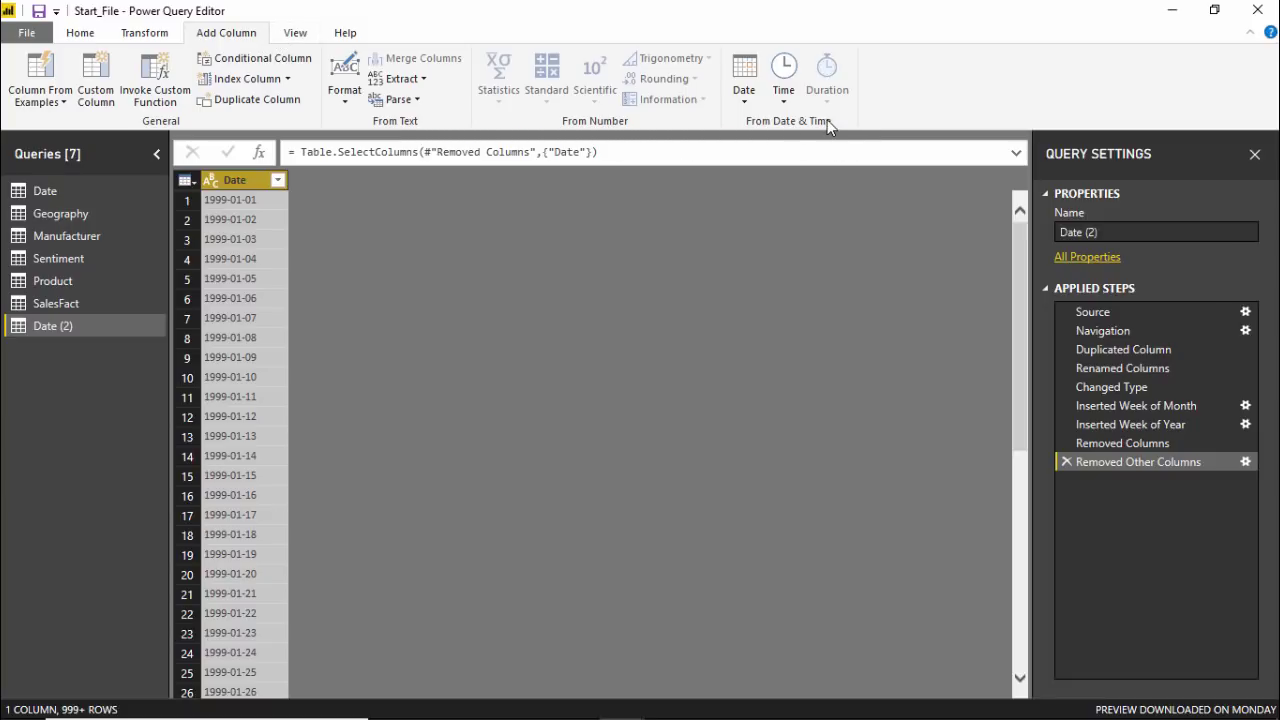
click(743, 100)
click(743, 100)
click(743, 100)
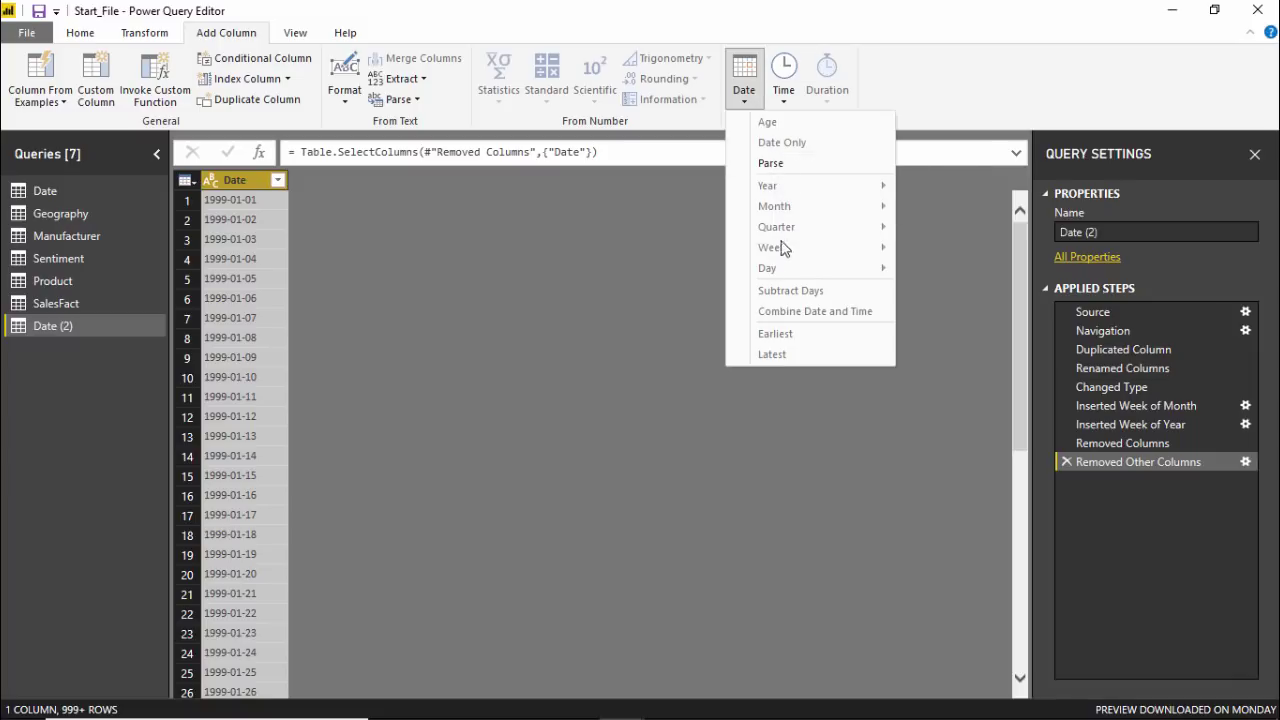
click(770, 165)
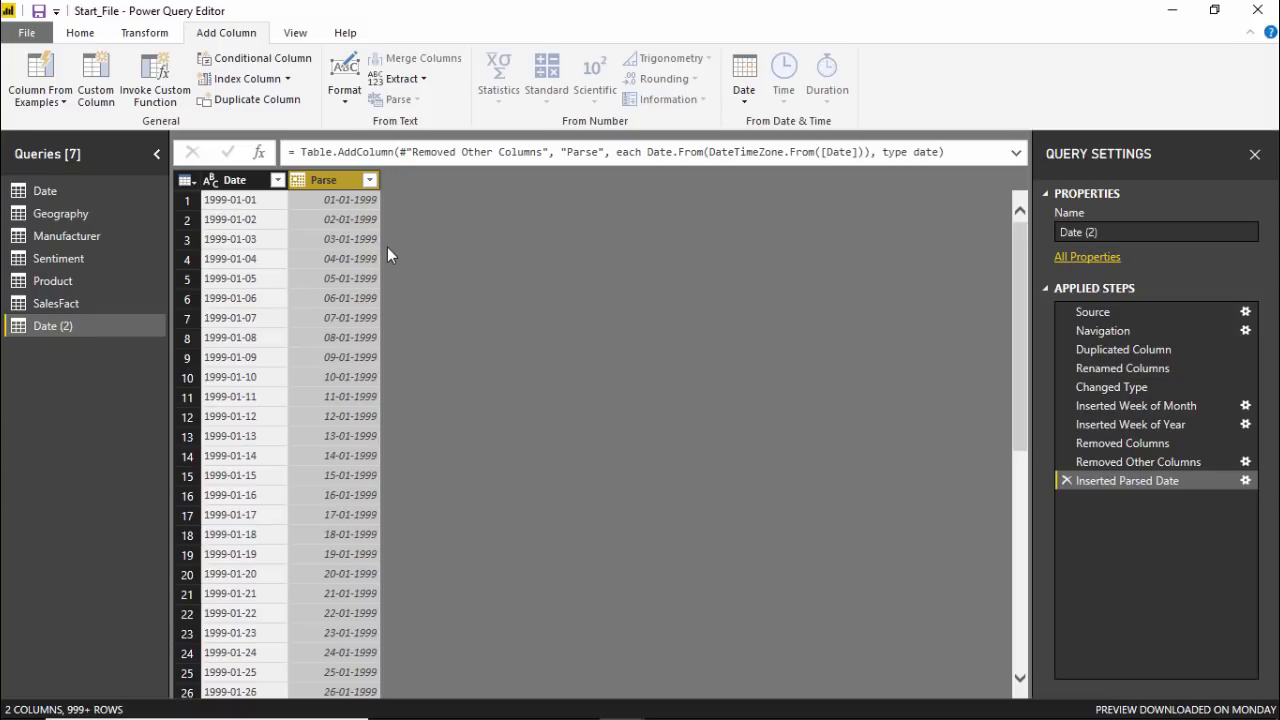
click(249, 304)
click(318, 246)
- Change the data type of the Date column in Date (2) from text to Date
click(236, 181)
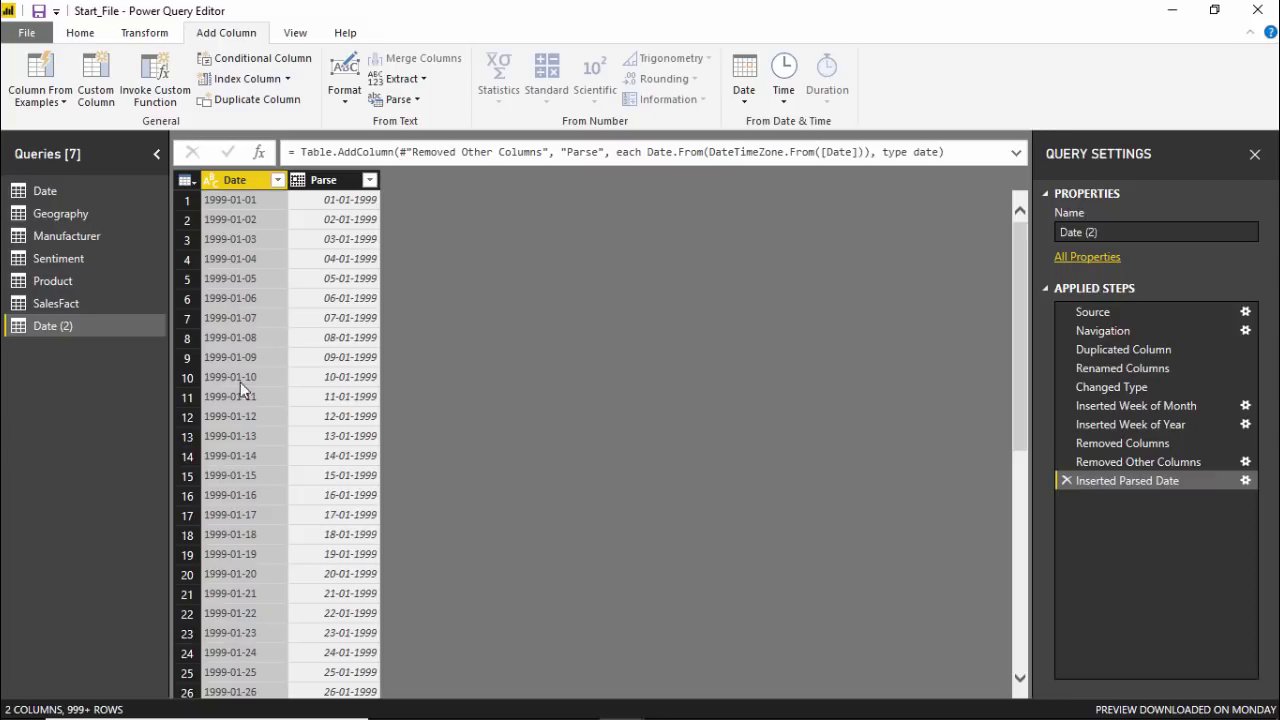
click(212, 180)
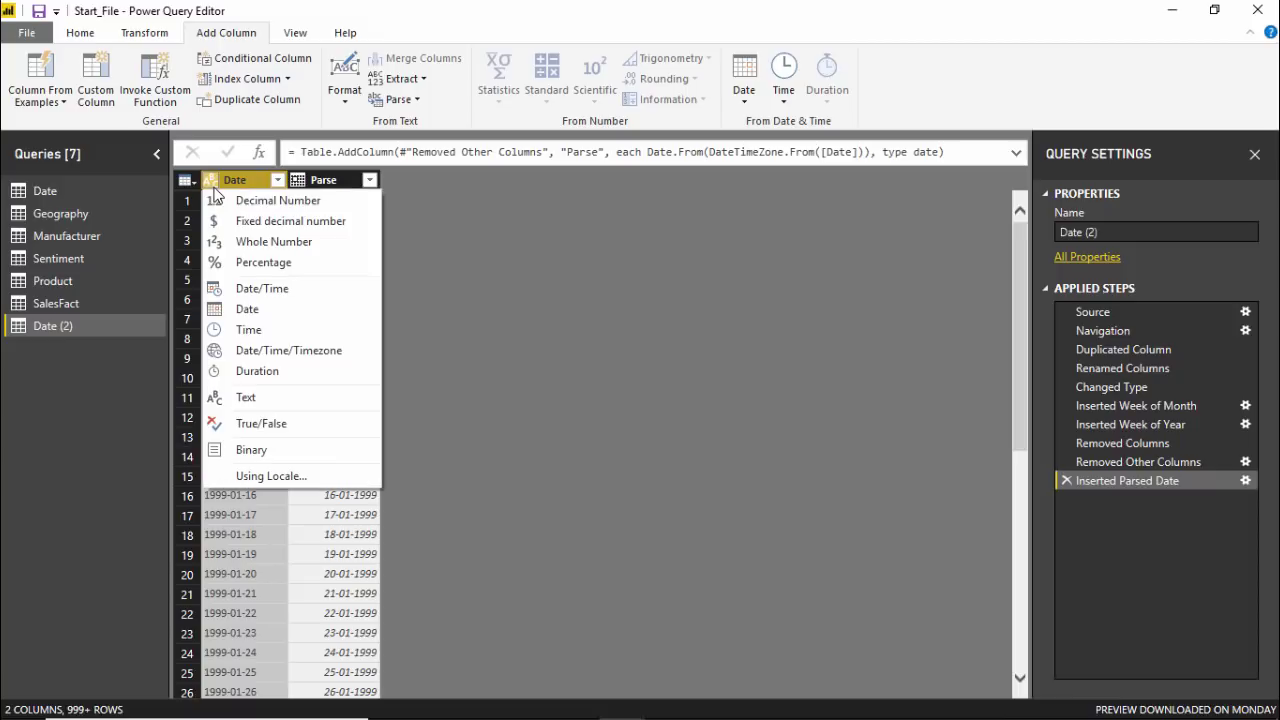
click(248, 308)
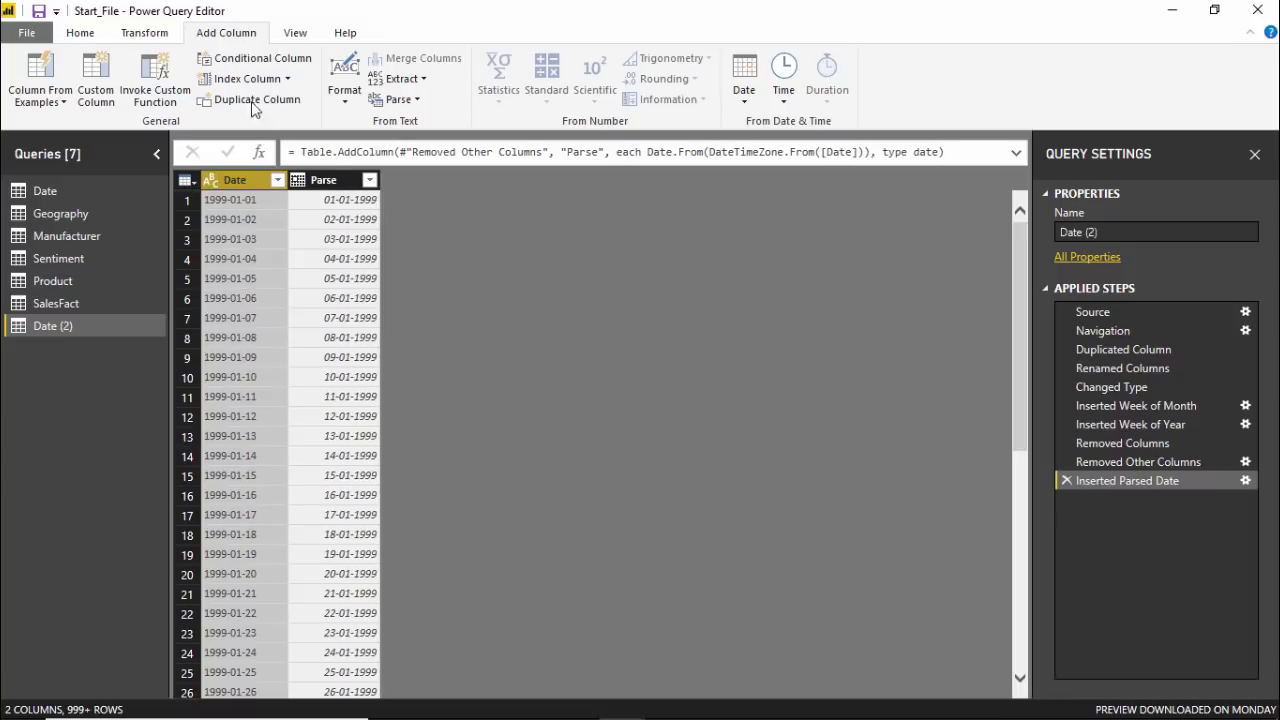
- Remove the Parse column from the Date (2) query
right_click(316, 181)
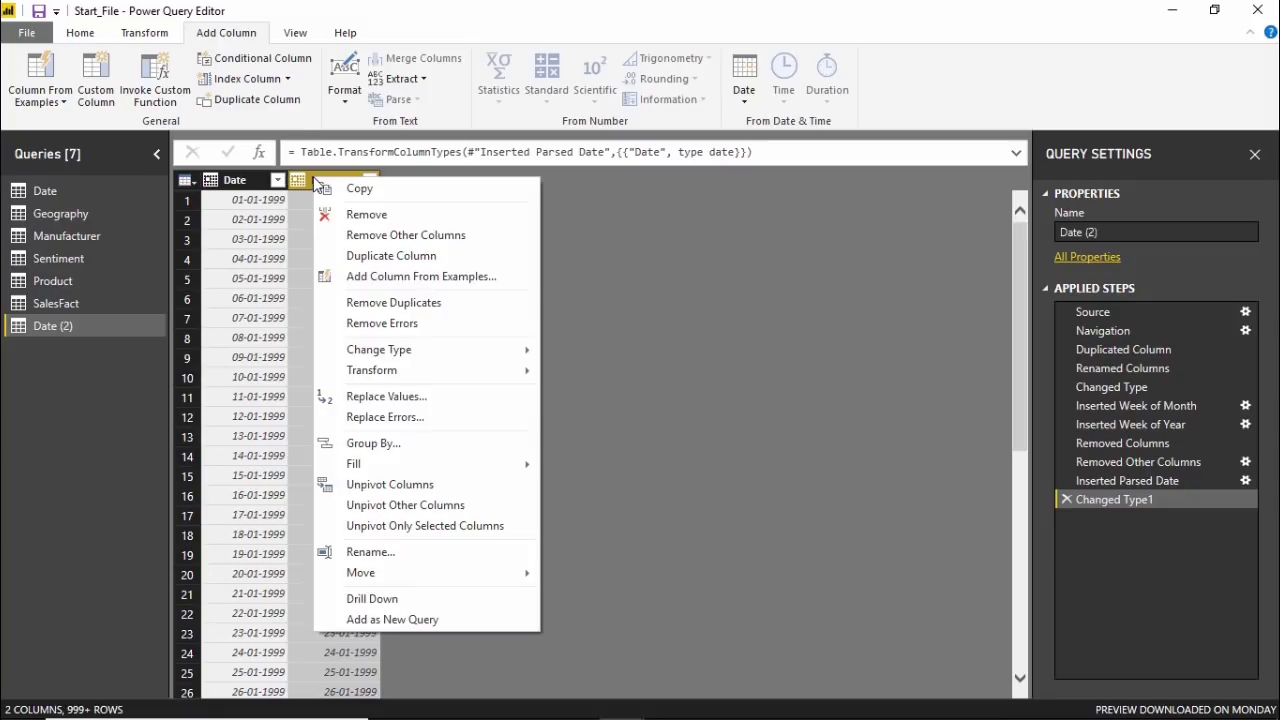
click(361, 221)
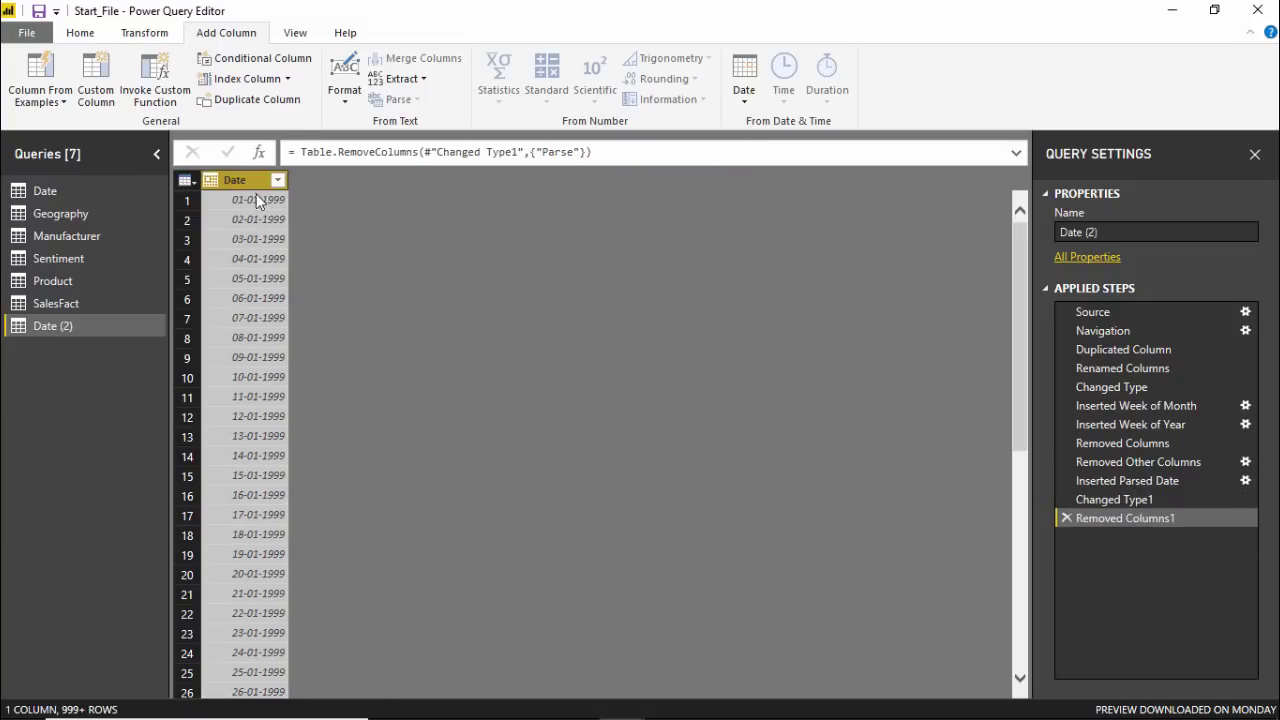
click(239, 201)
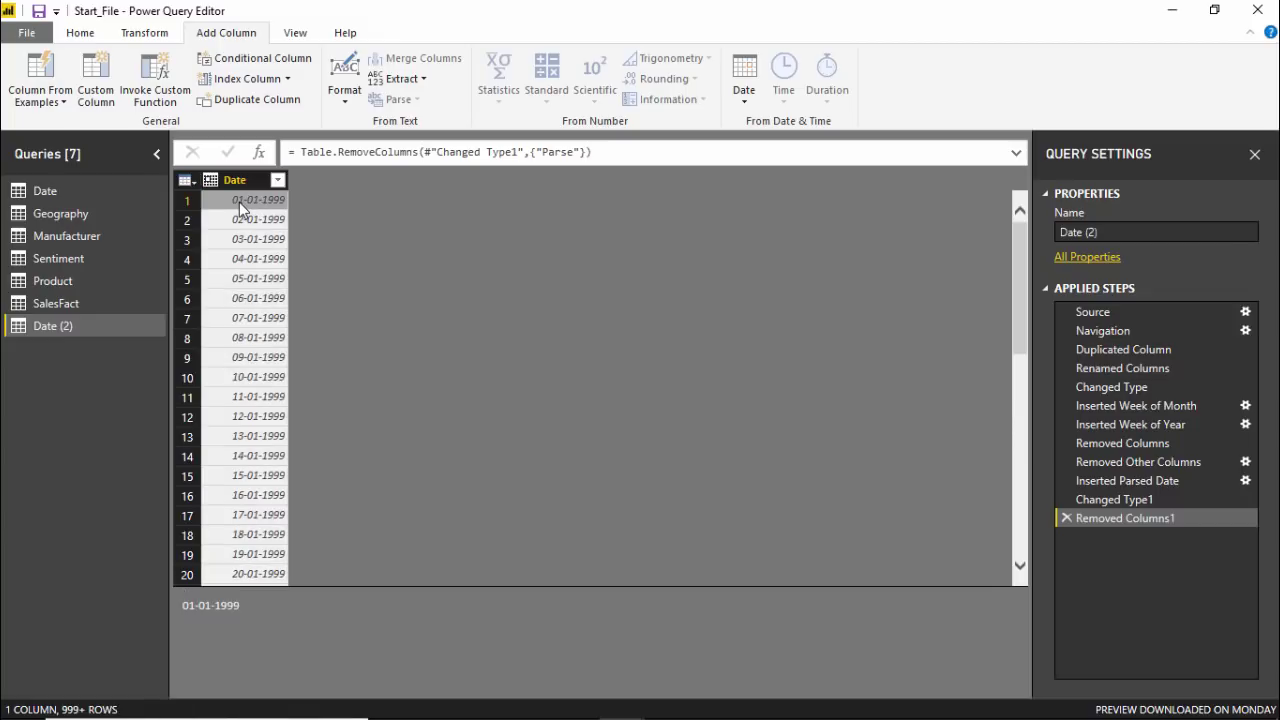
- Add a column that extracts the Year from the Date column
click(239, 179)
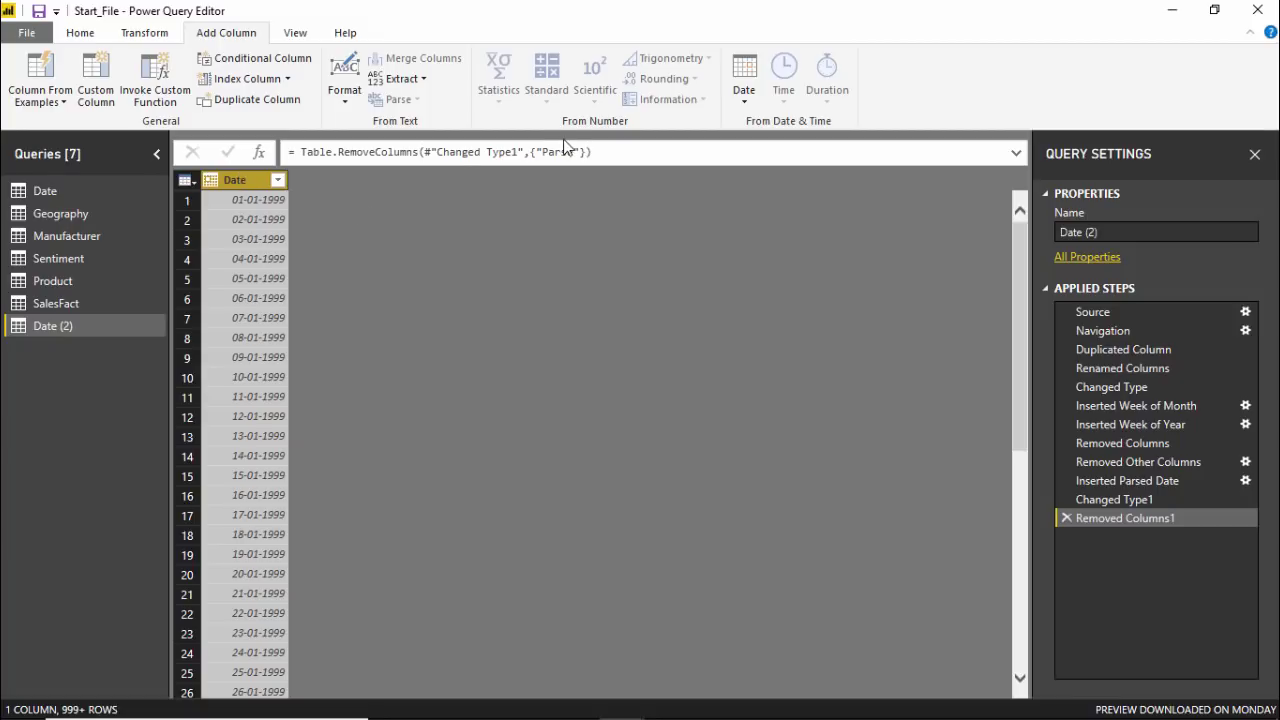
click(748, 104)
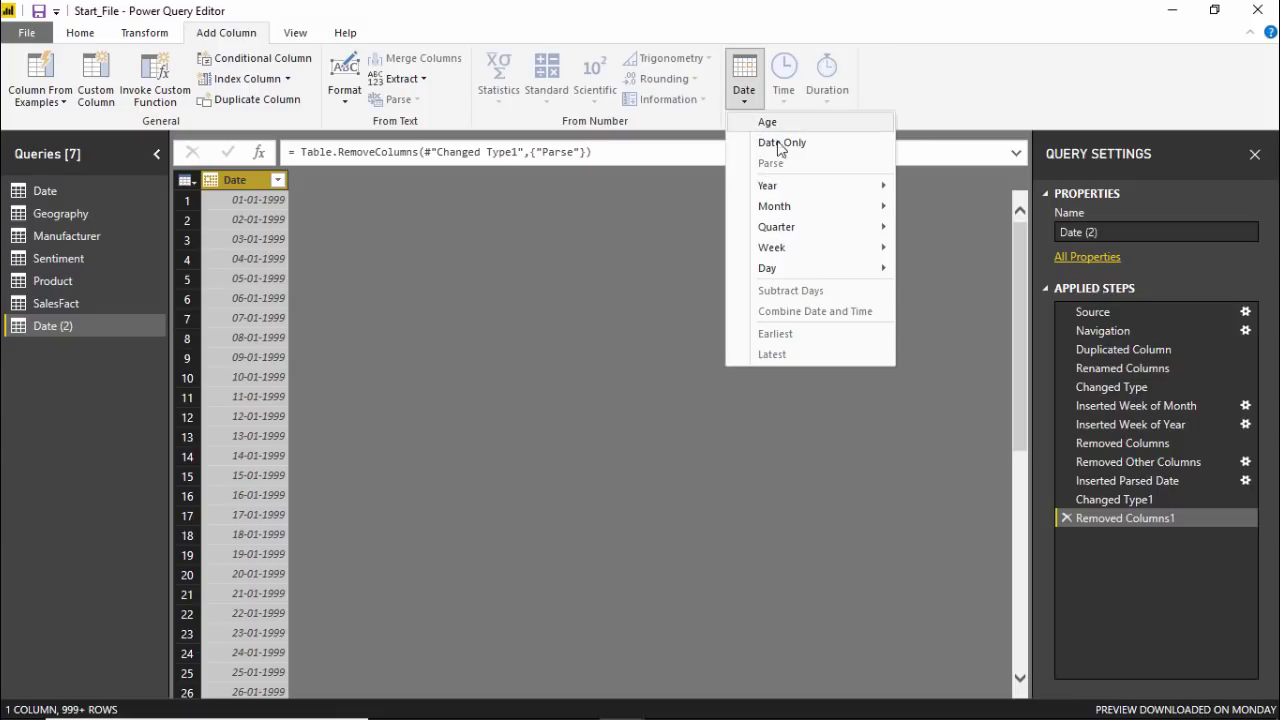
mouse_move(783, 186)
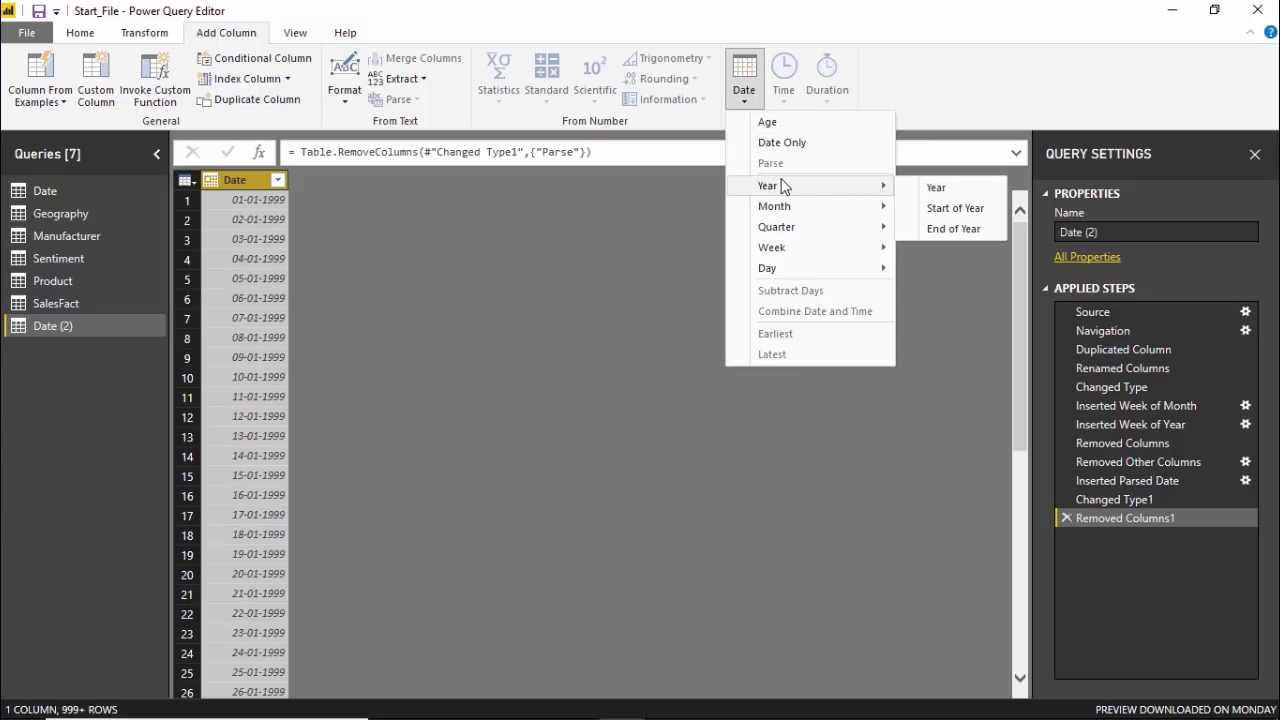
mouse_move(802, 234)
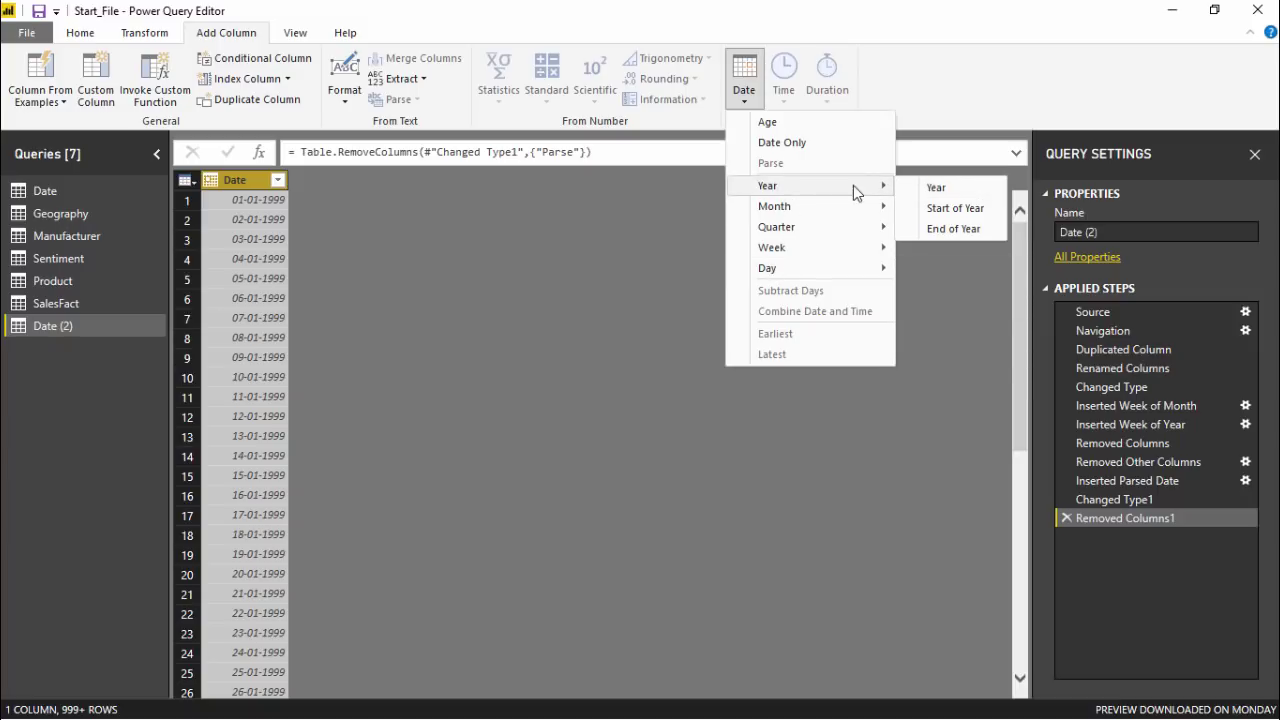
click(936, 190)
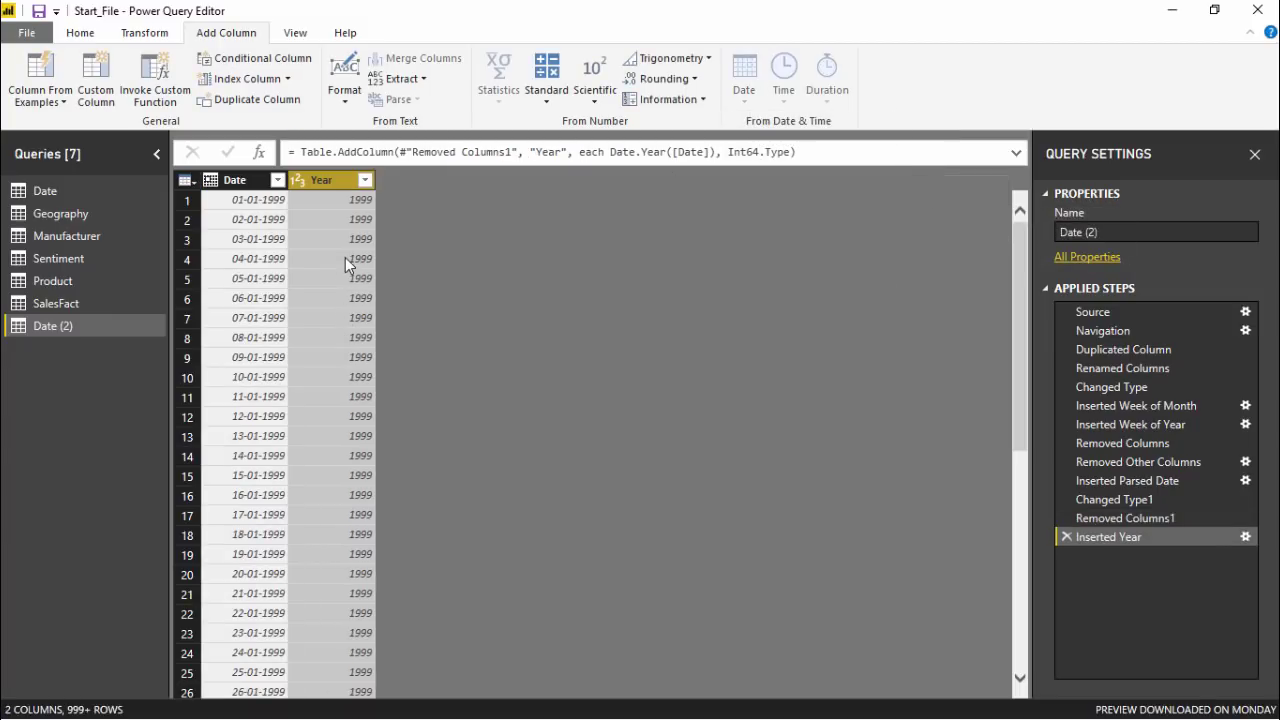
- Compare values in the new Year column with the corresponding values in the Date column
click(333, 234)
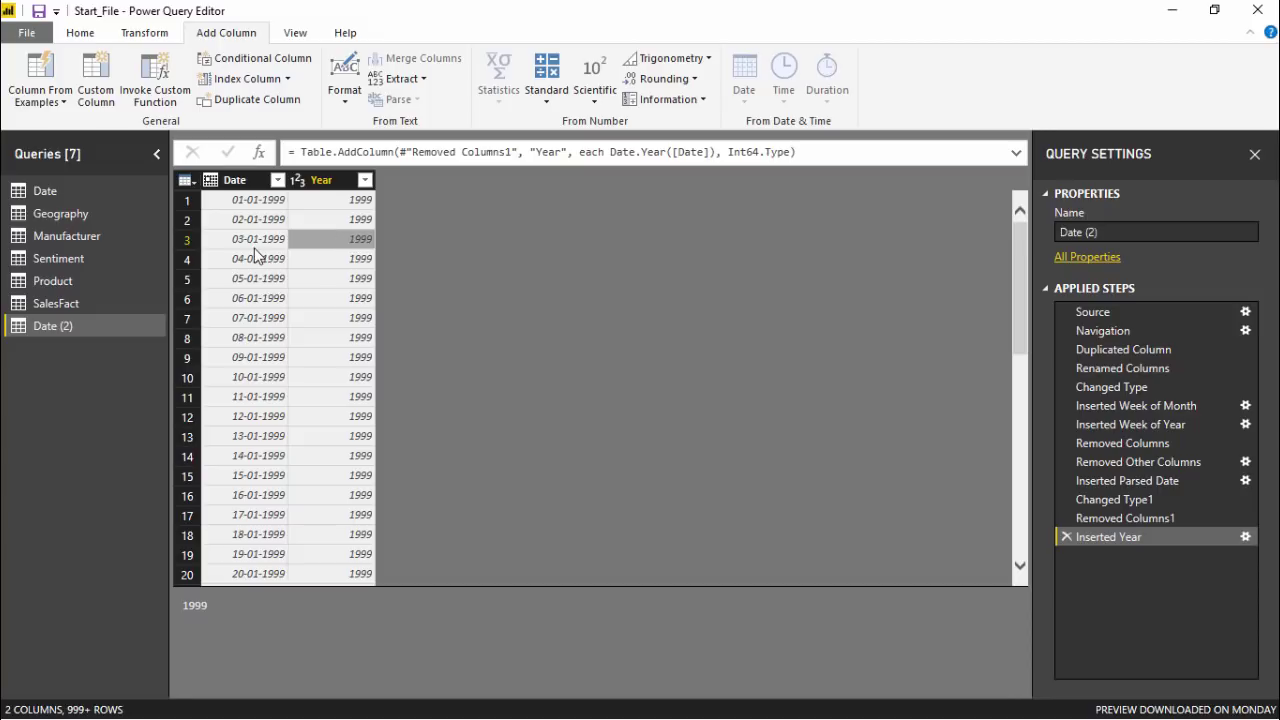
click(254, 245)
click(321, 236)
click(321, 188)
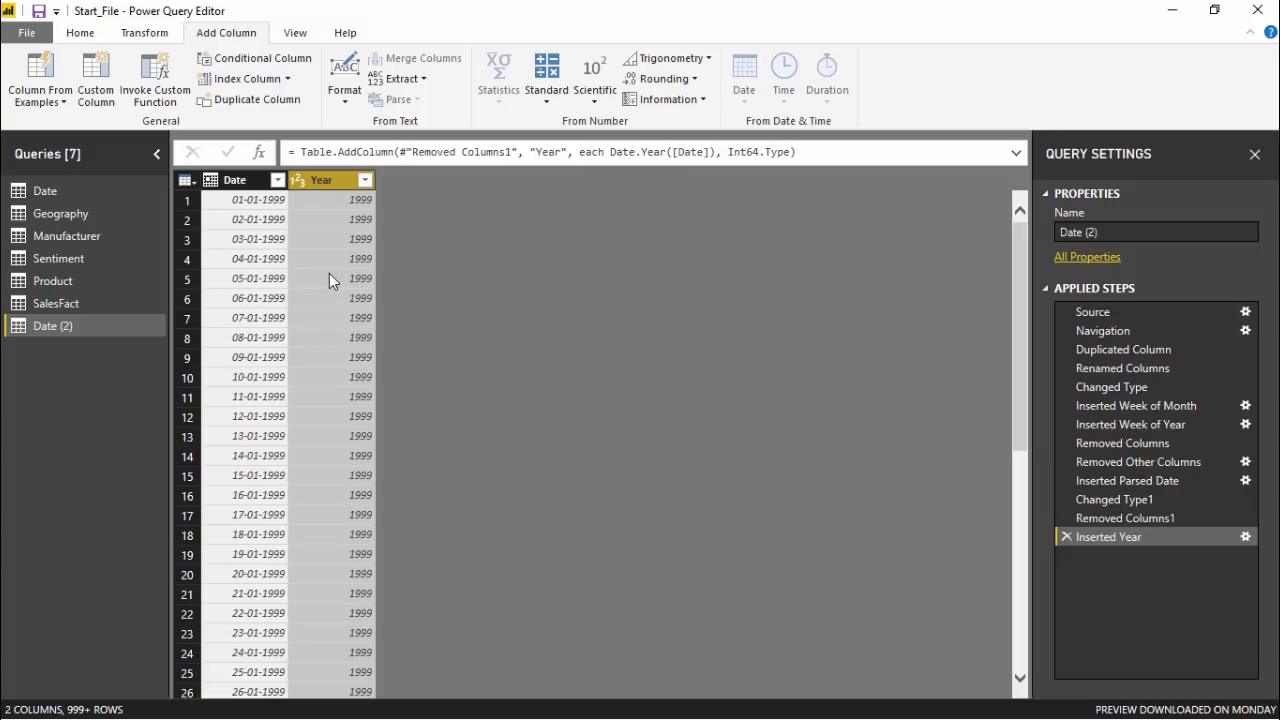
click(254, 260)
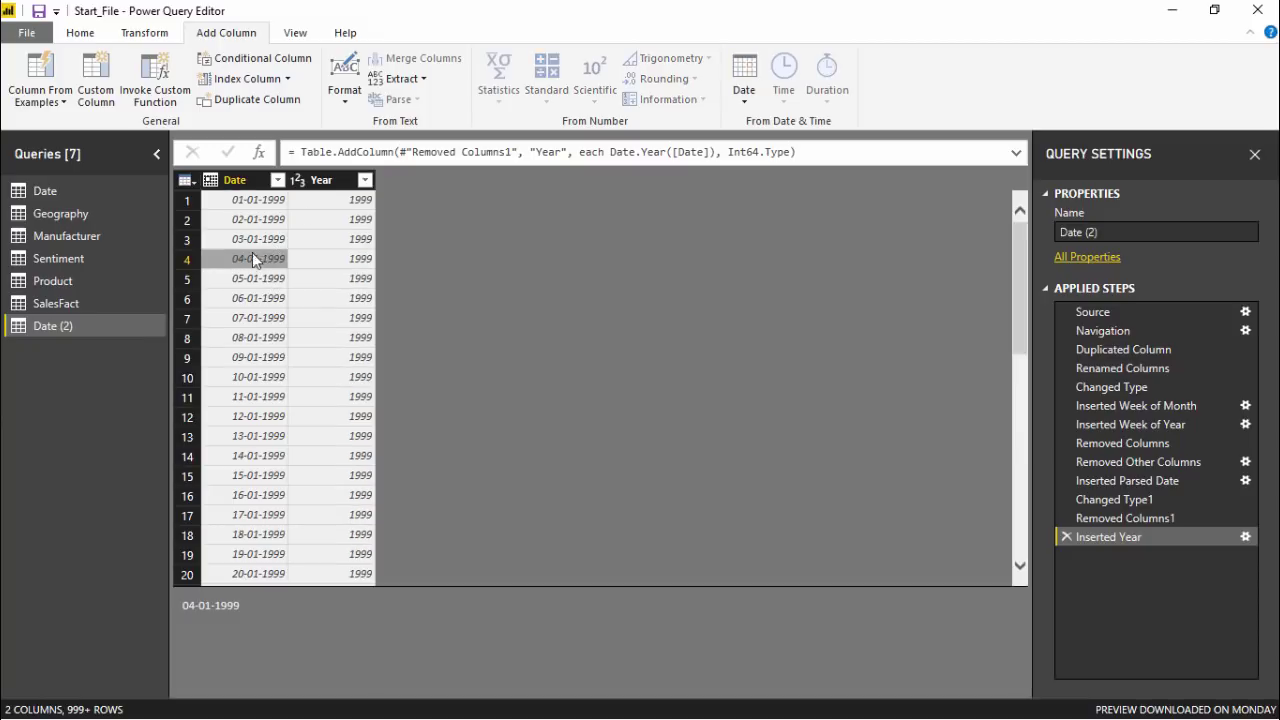
click(325, 205)
click(325, 178)
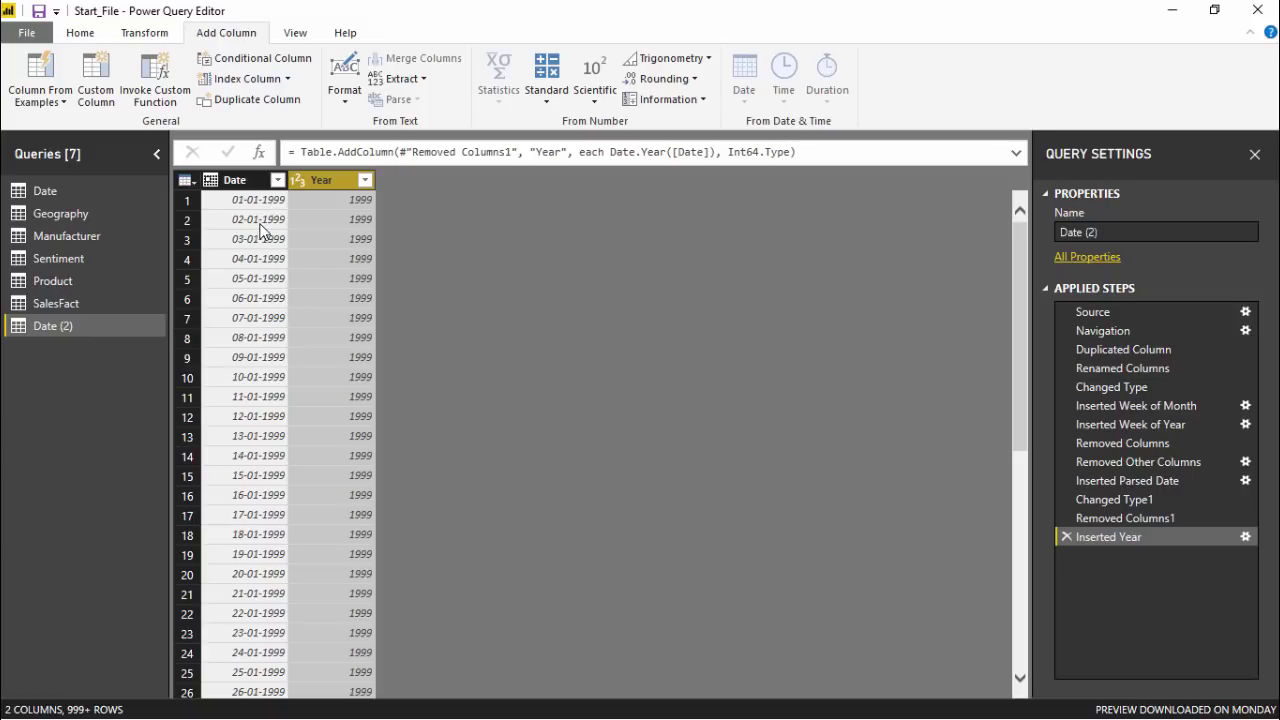
- Add a Start of Month column derived from the Date column
click(233, 181)
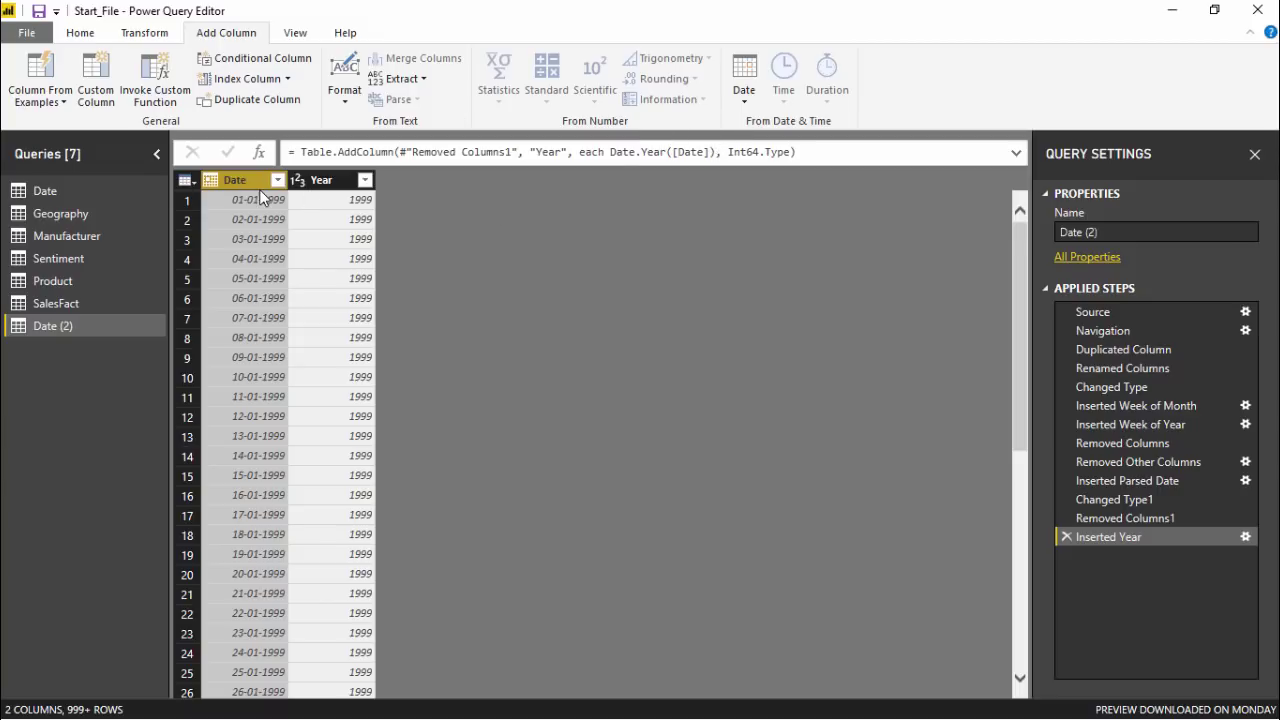
click(757, 103)
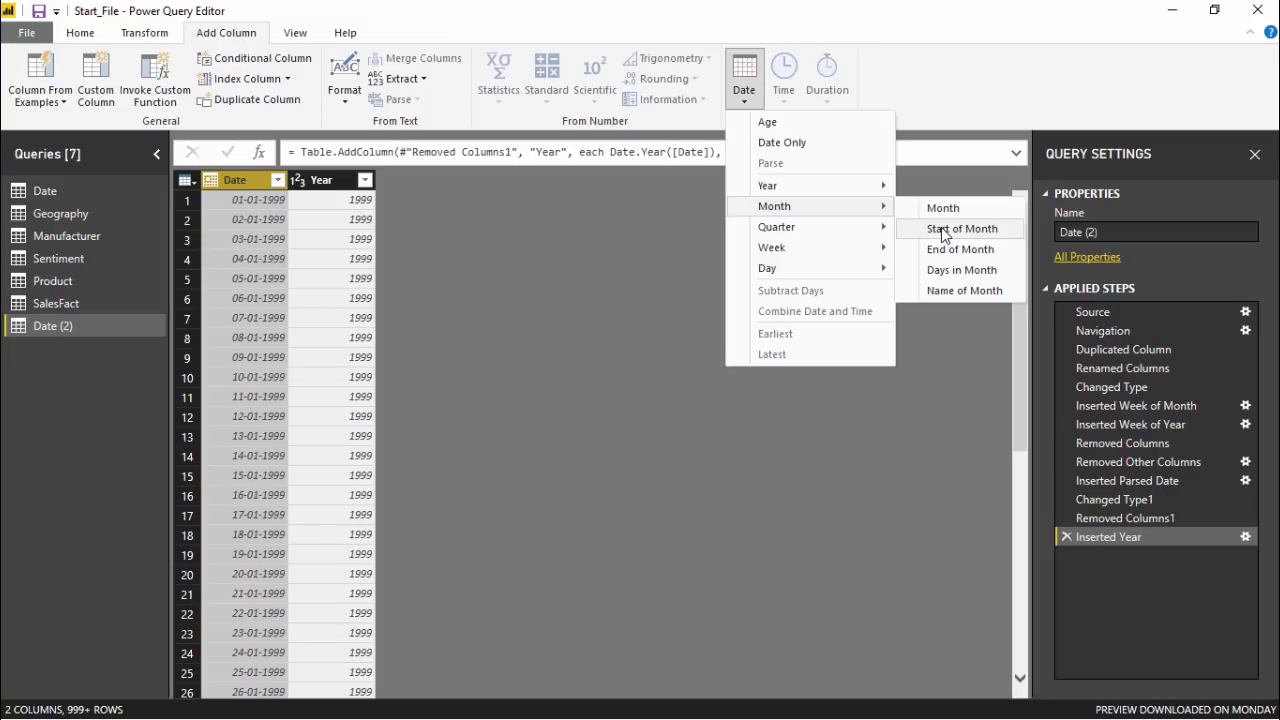
click(943, 233)
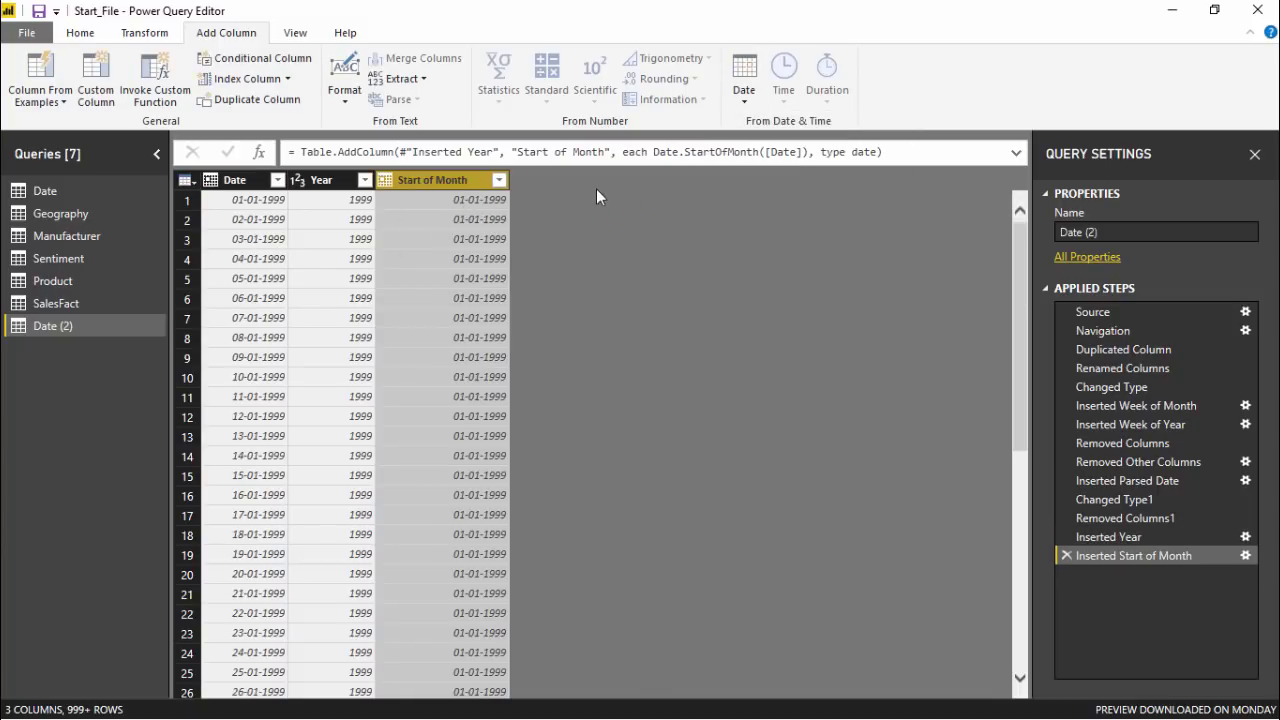
- Add a column with the name of the month derived from the Date column
click(245, 180)
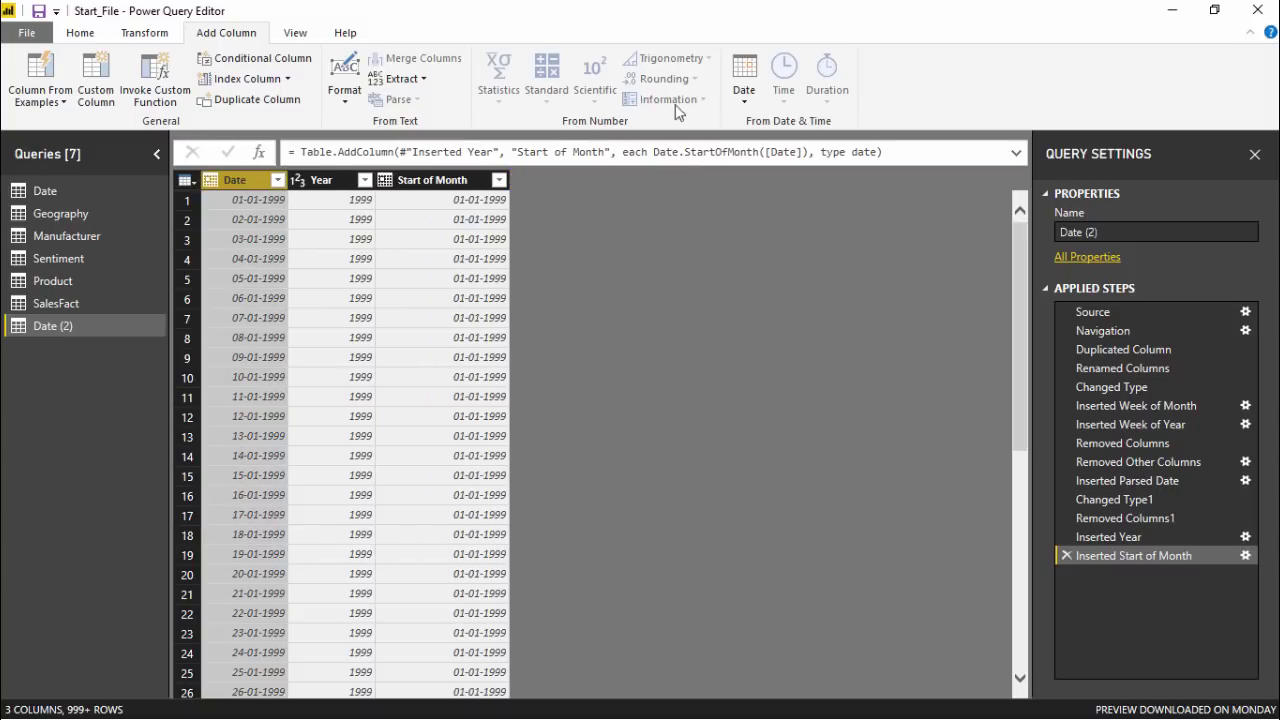
click(744, 95)
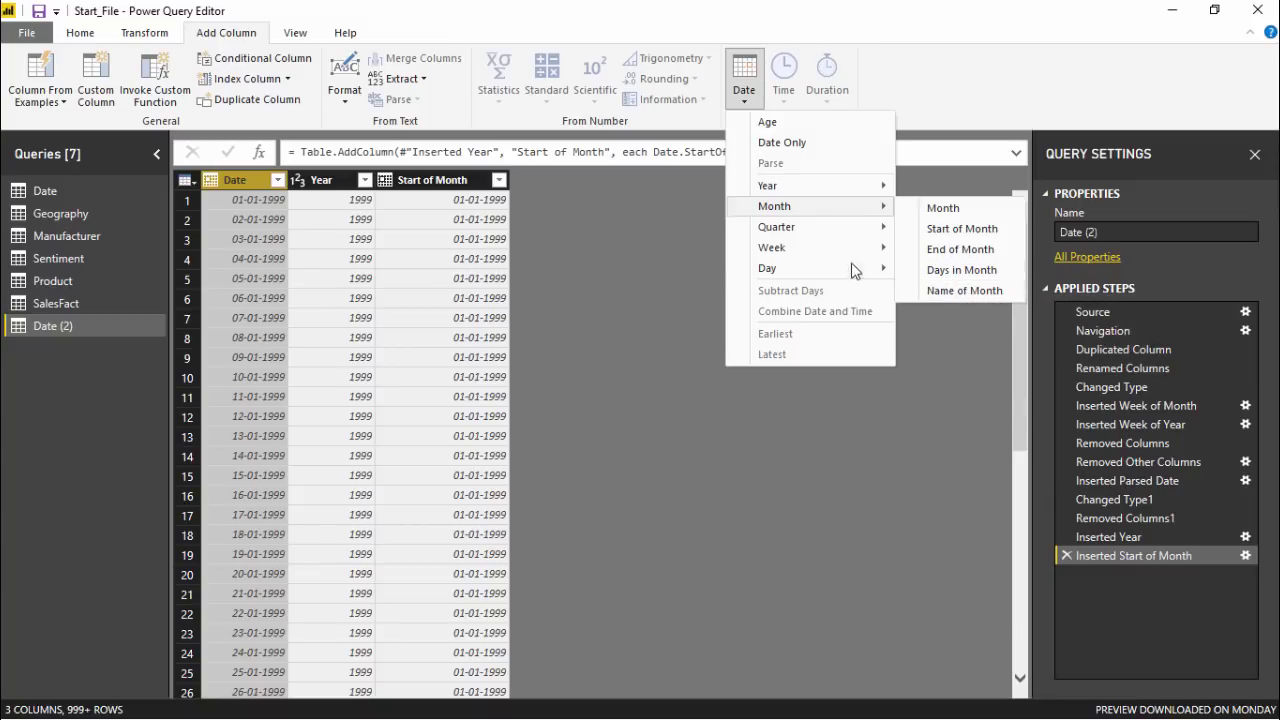
click(945, 291)
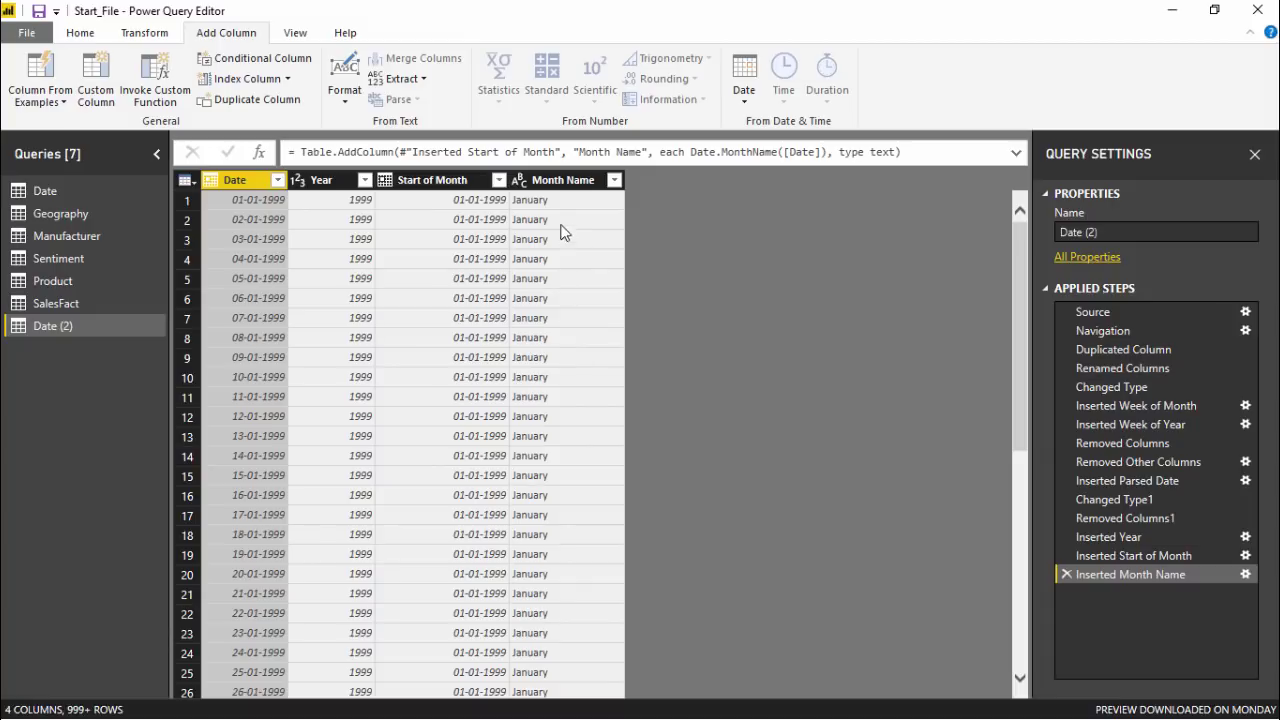
click(245, 284)
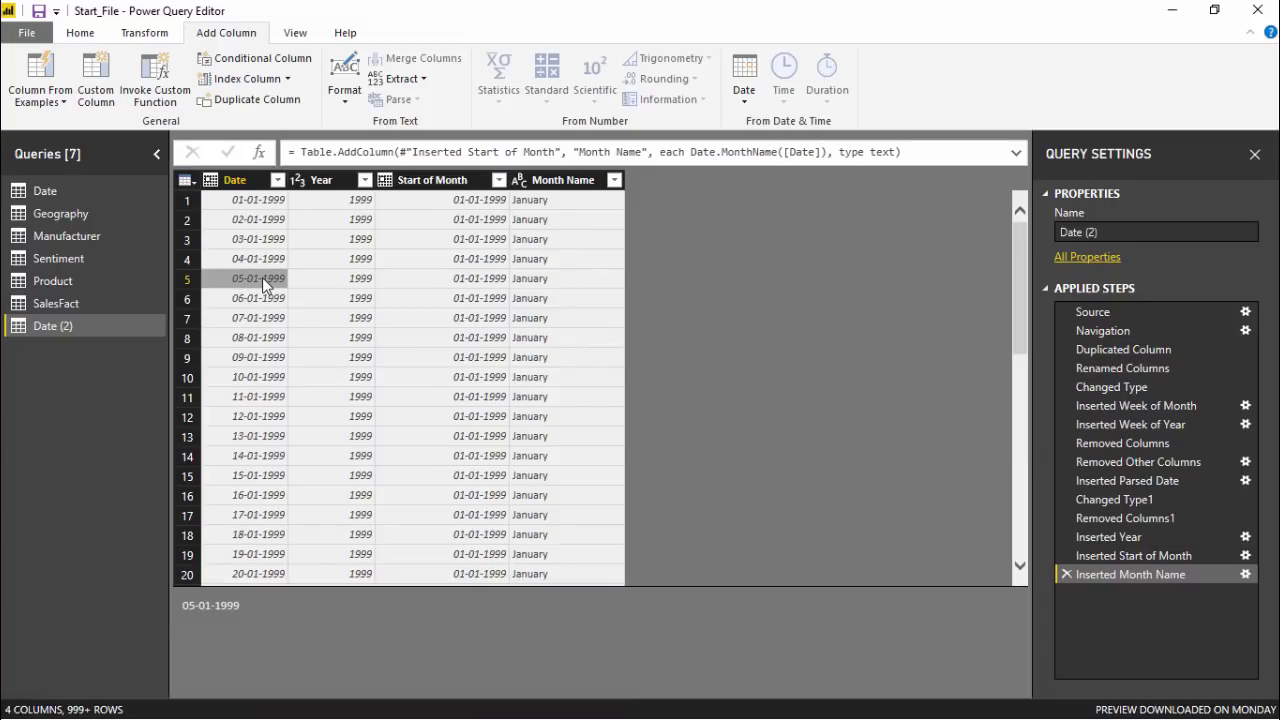
click(557, 258)
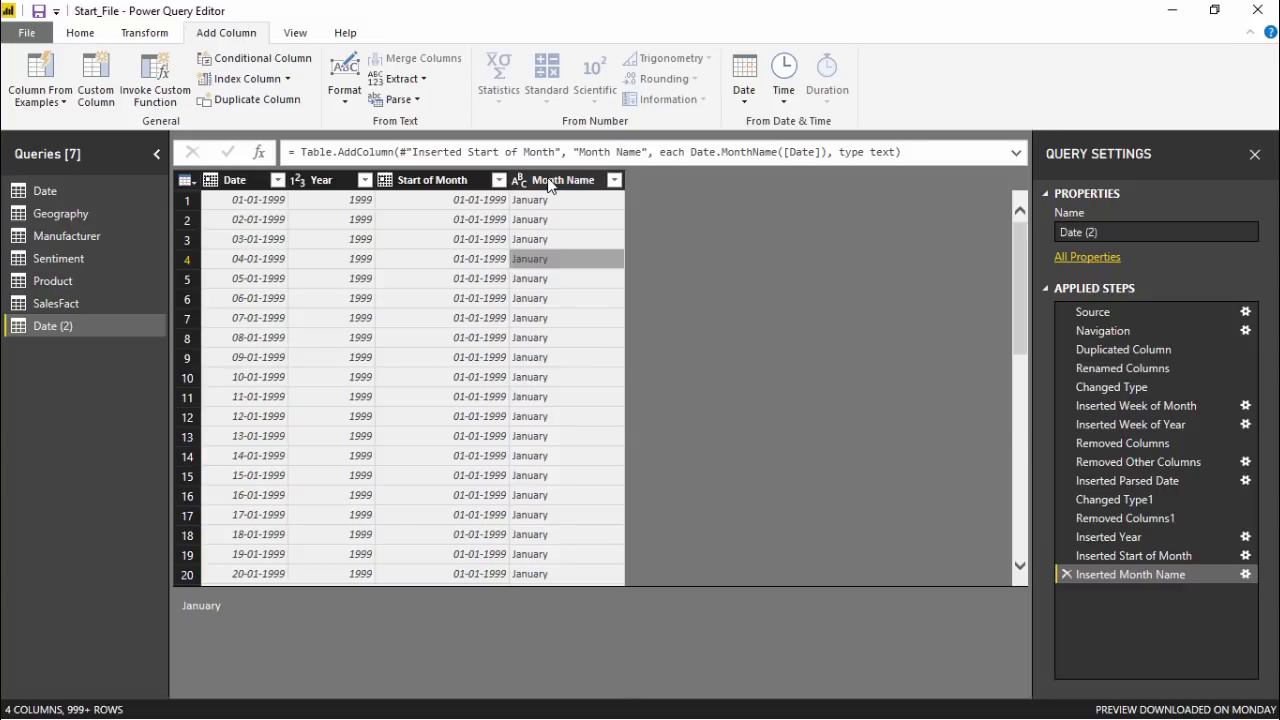
click(548, 182)
click(560, 238)
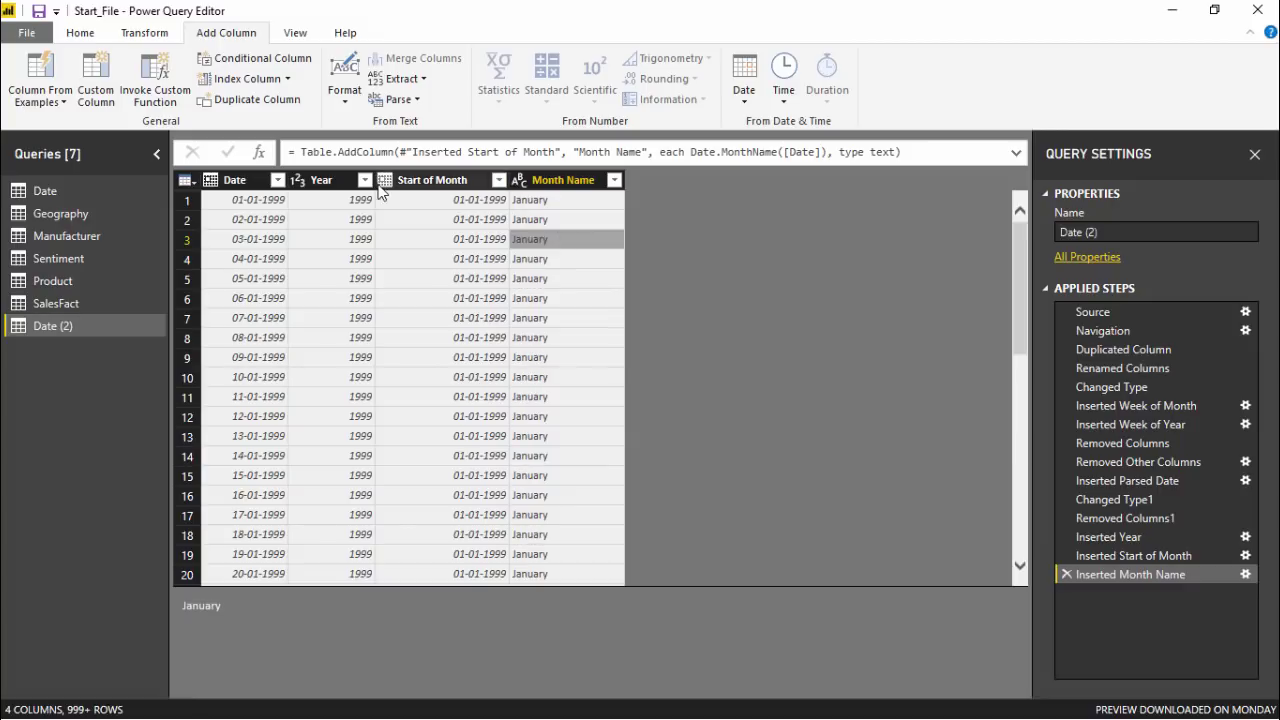
- Add a Week of Year column derived from the Date column and check its values against the dates
click(233, 182)
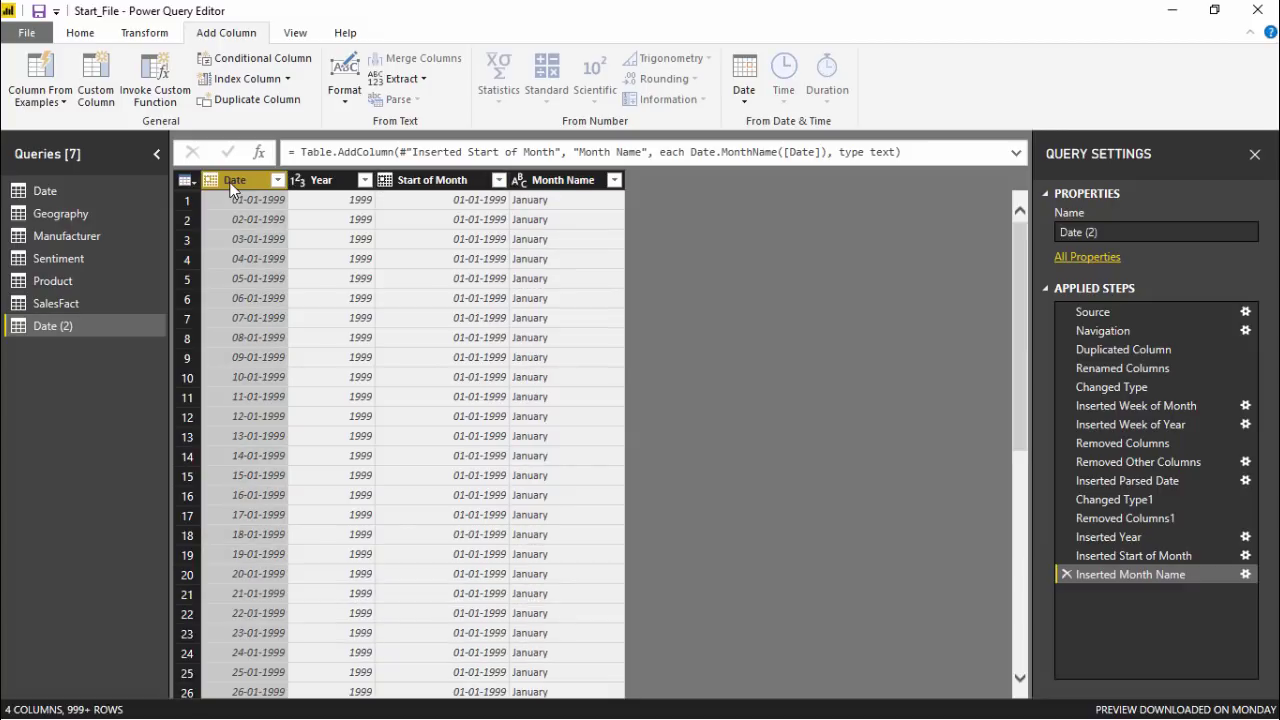
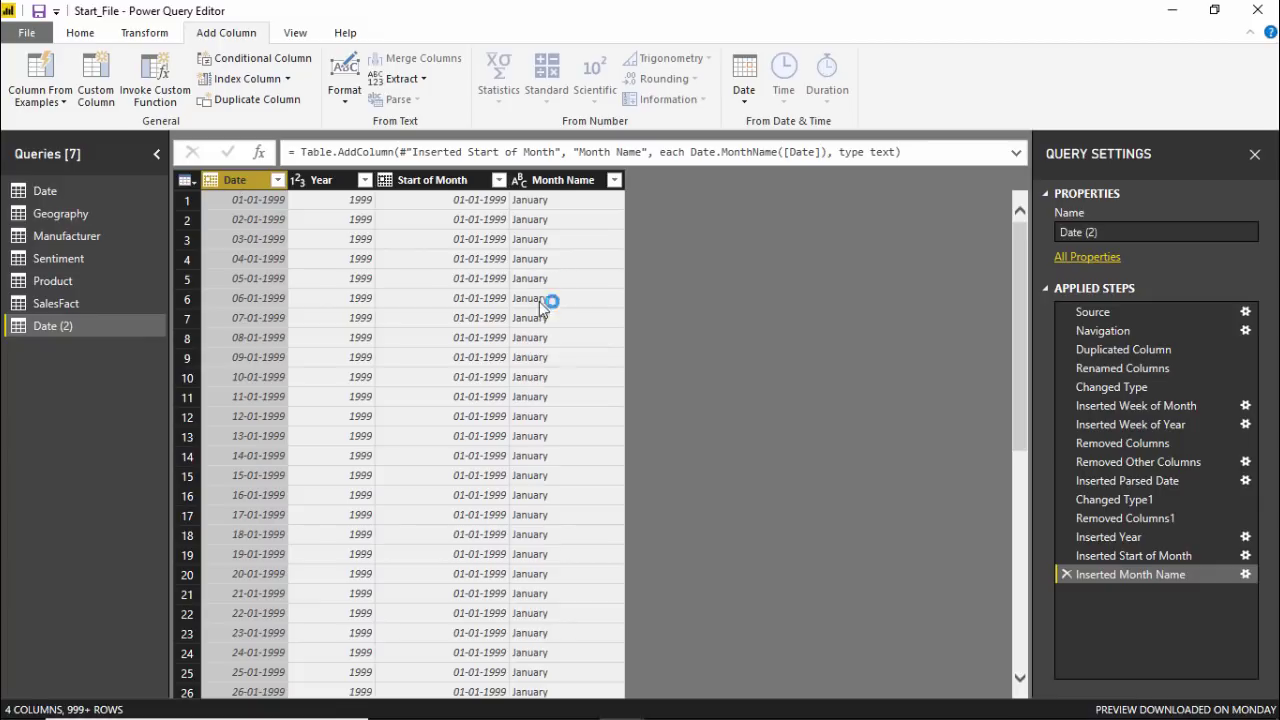
click(743, 90)
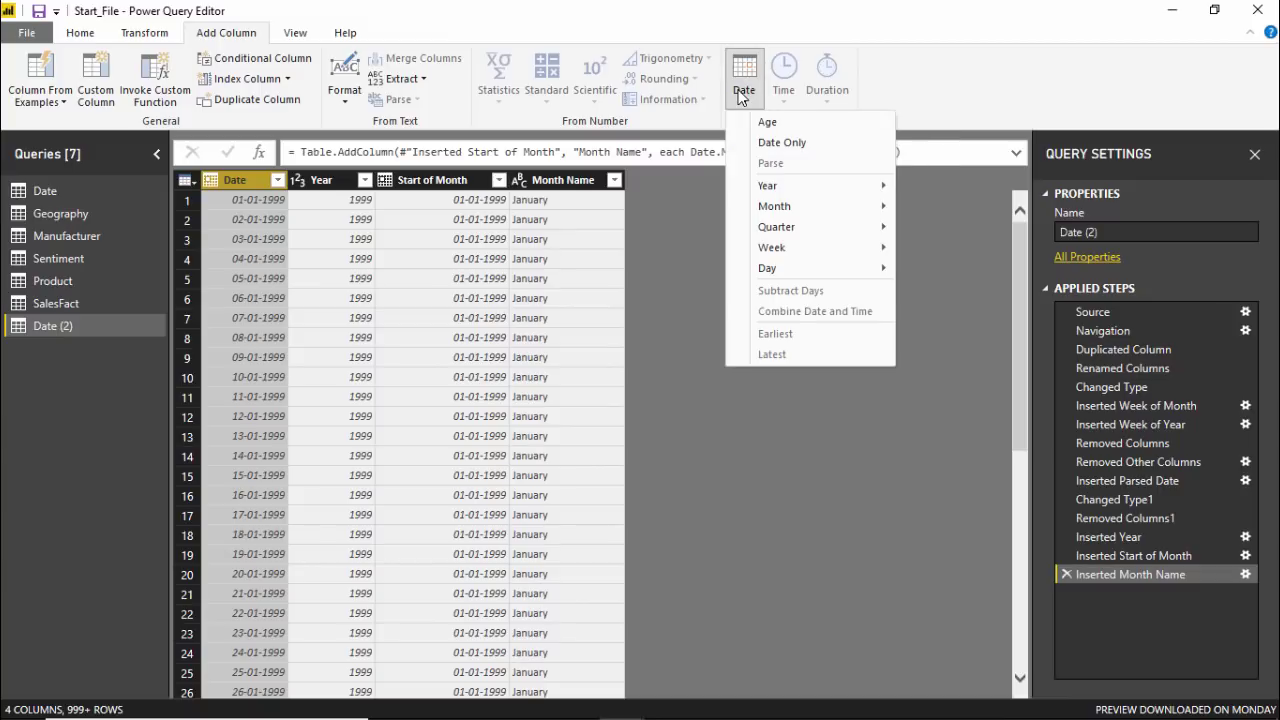
mouse_move(808, 228)
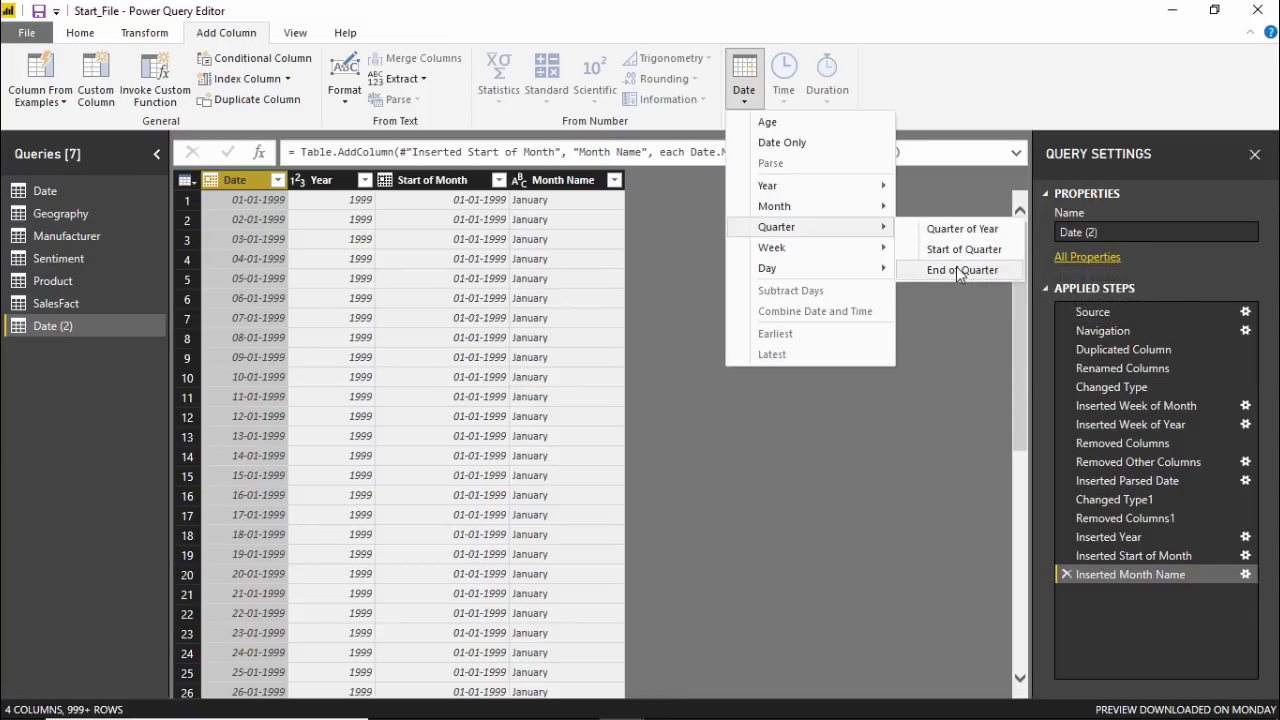
mouse_move(855, 260)
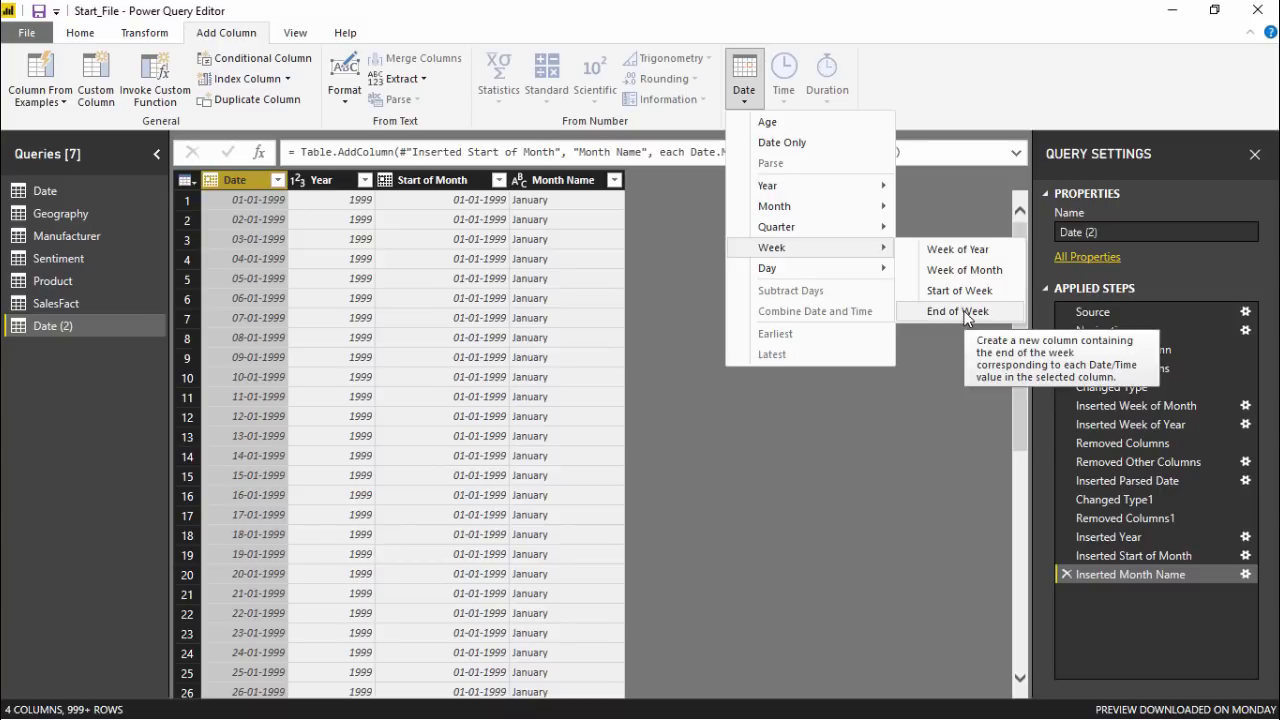
click(938, 256)
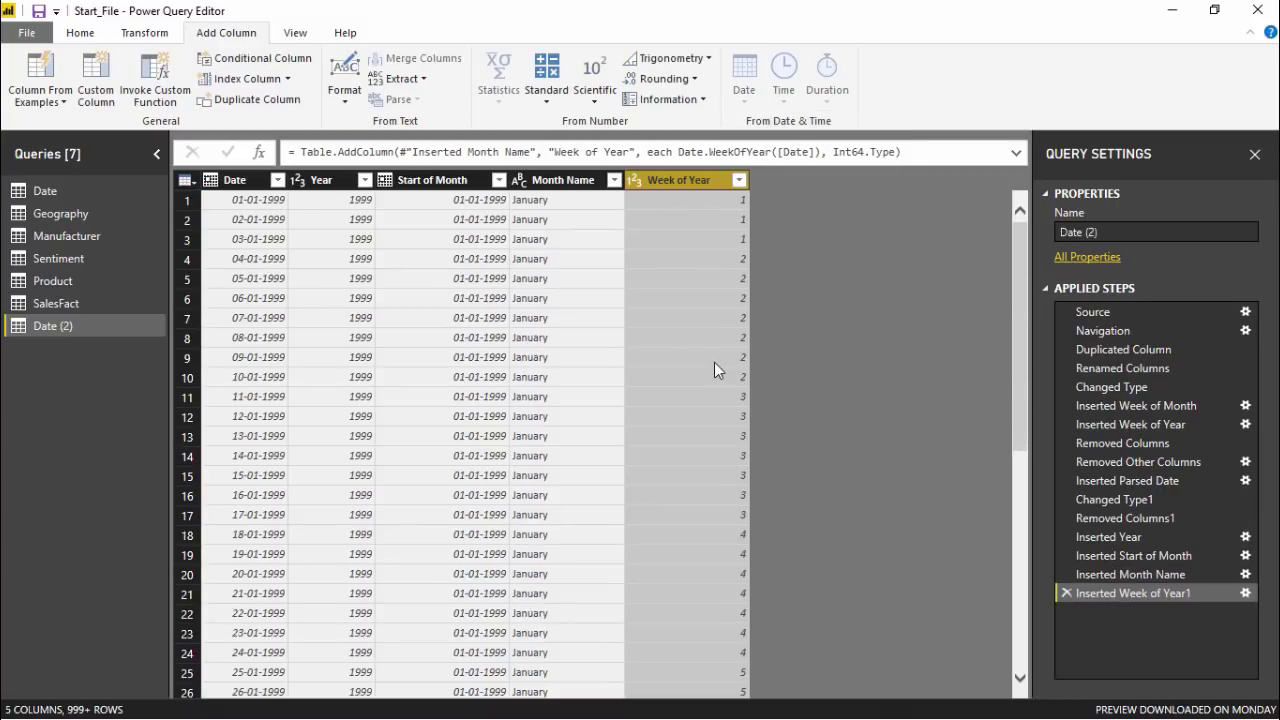
scroll(715, 363, down, 3)
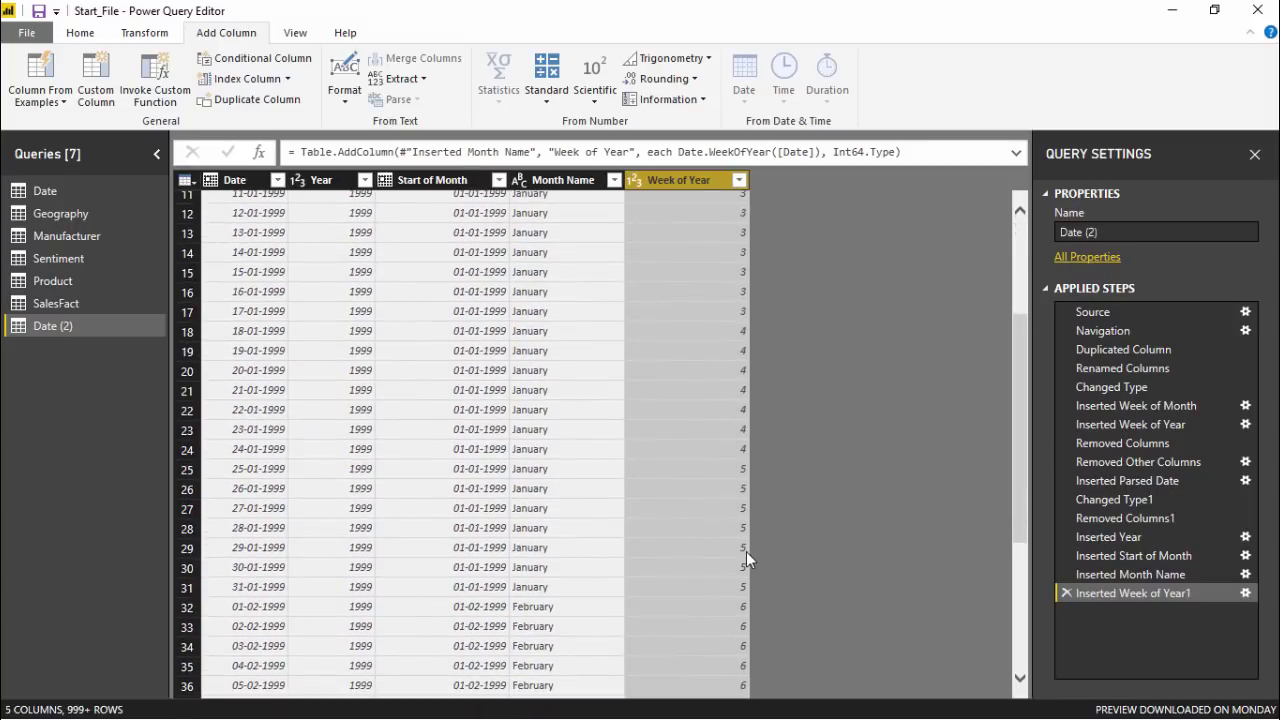
scroll(746, 551, down, 1)
scroll(746, 551, up, 4)
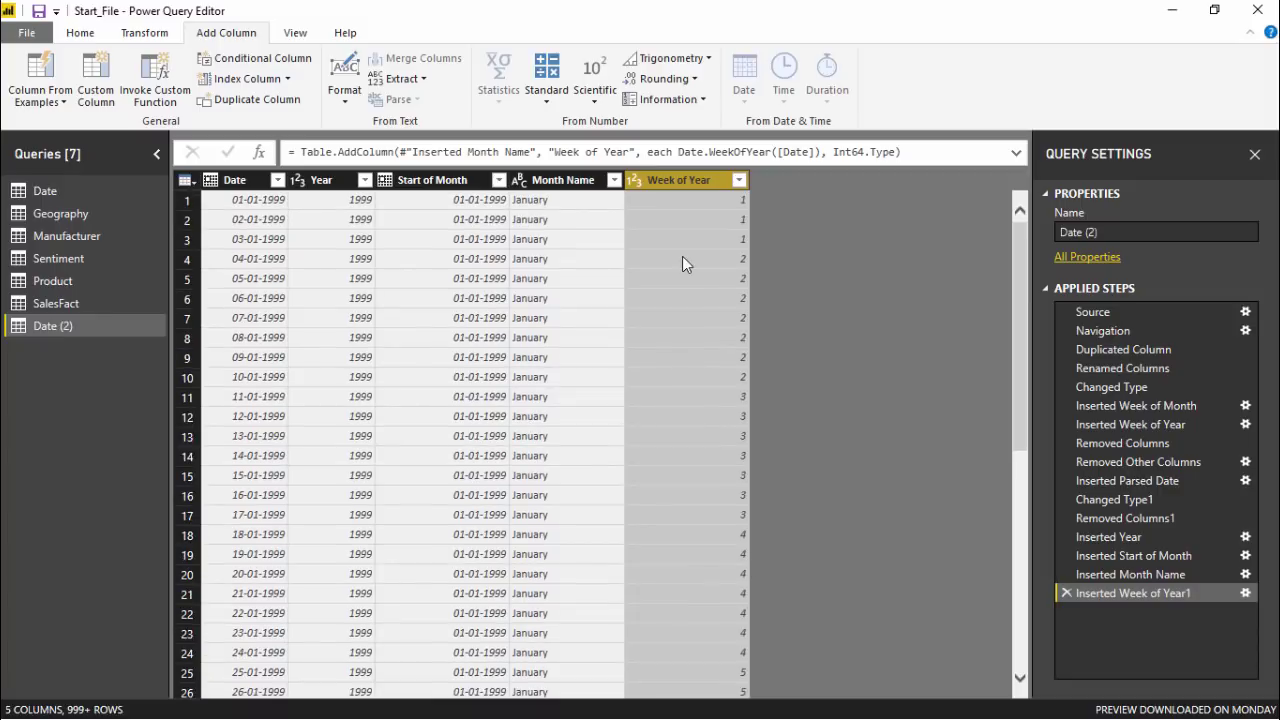
- Add a column that extracts the Day number from the Date column
click(255, 180)
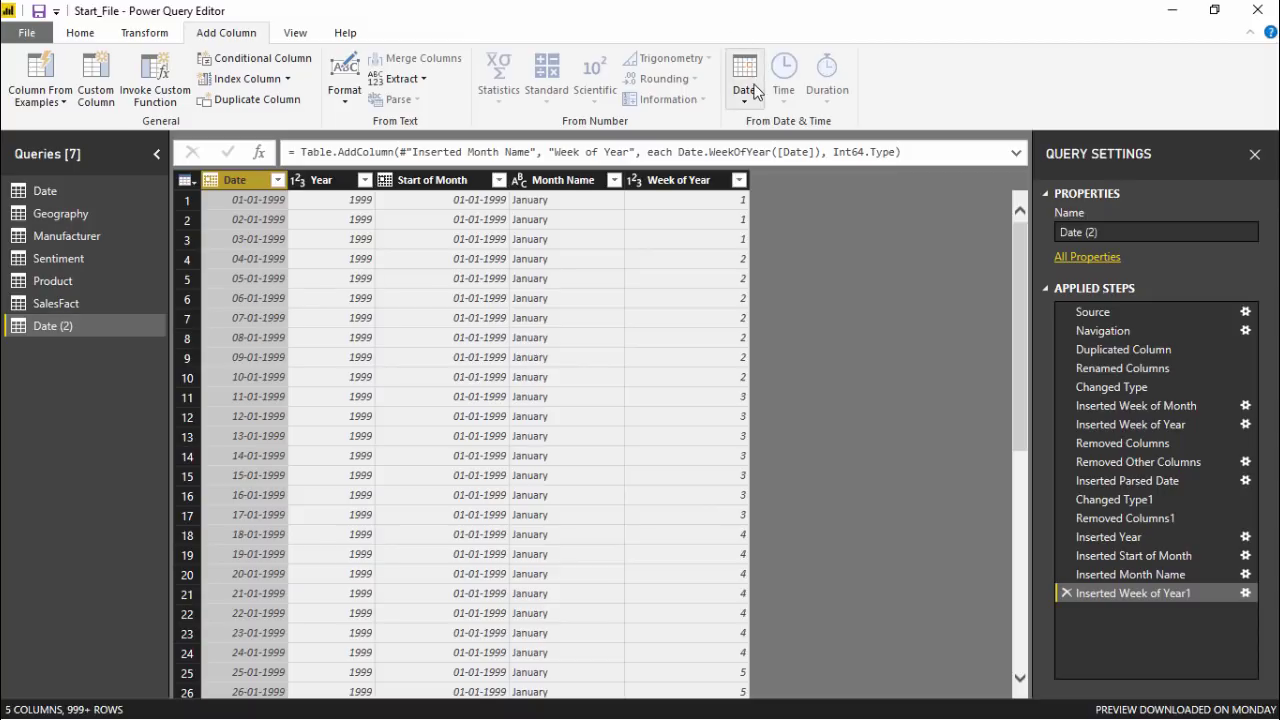
click(750, 92)
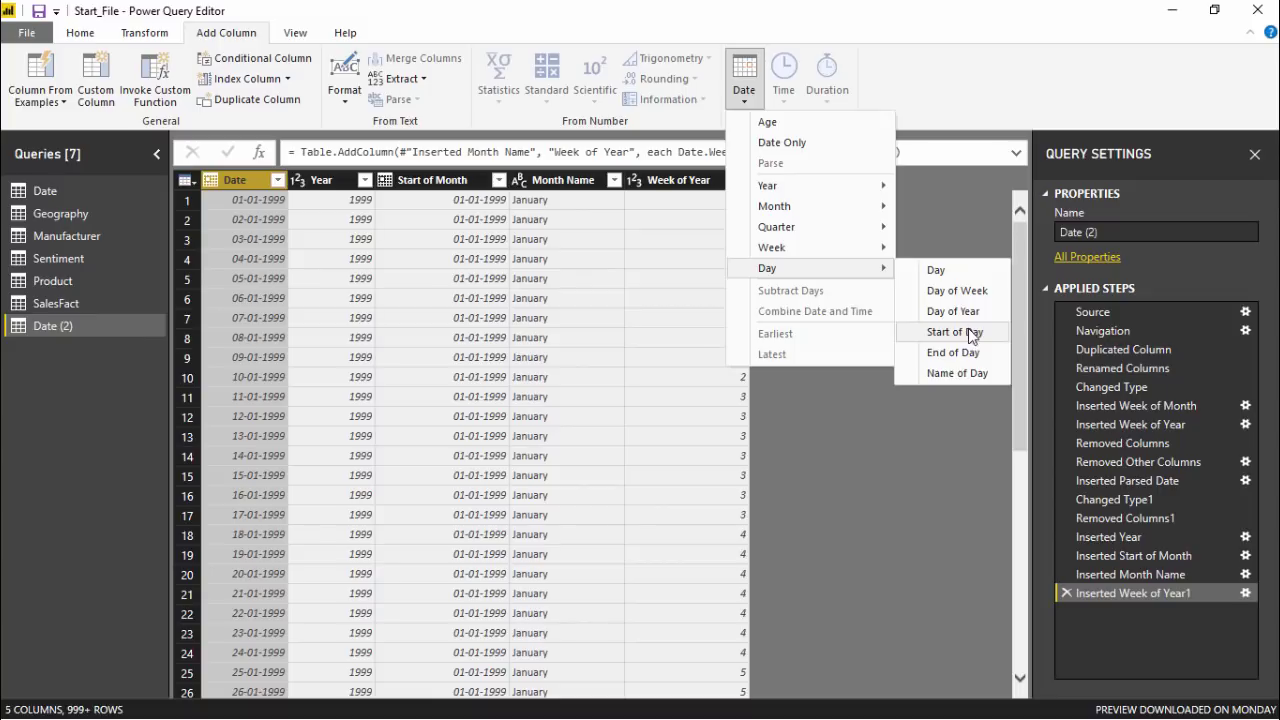
click(960, 274)
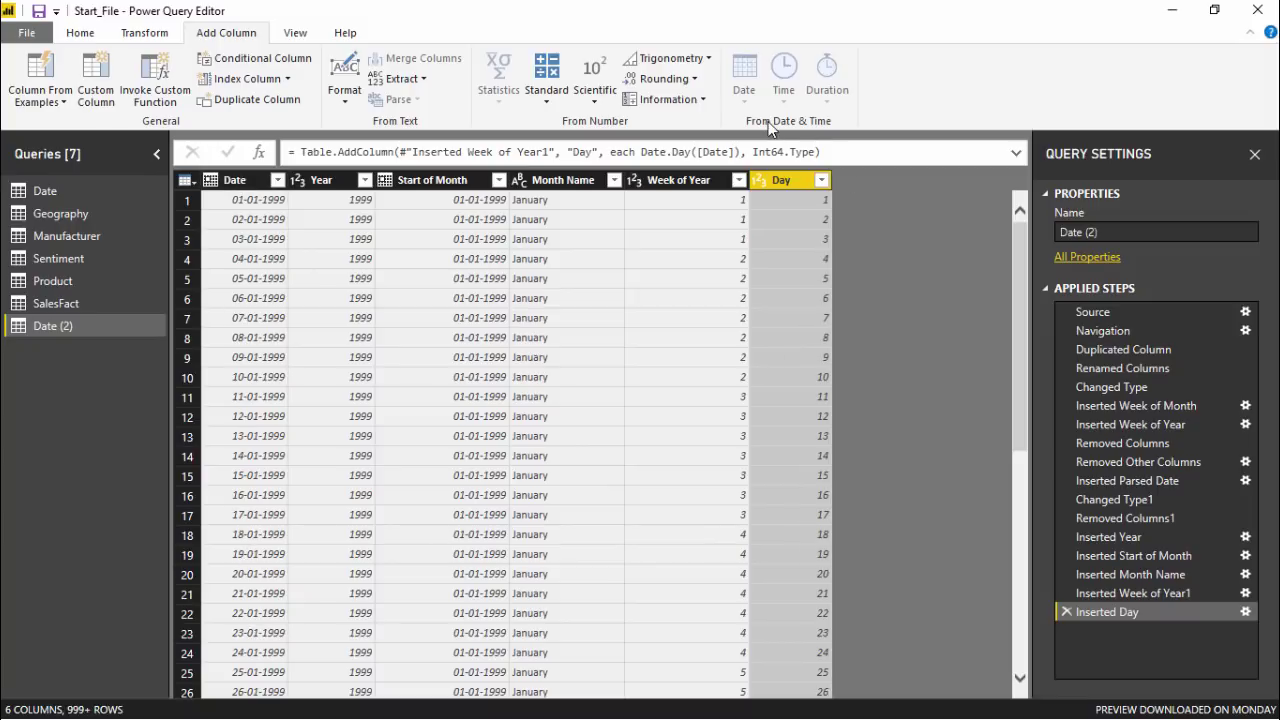
- Add a column with the name of the day derived from the Date column
click(256, 183)
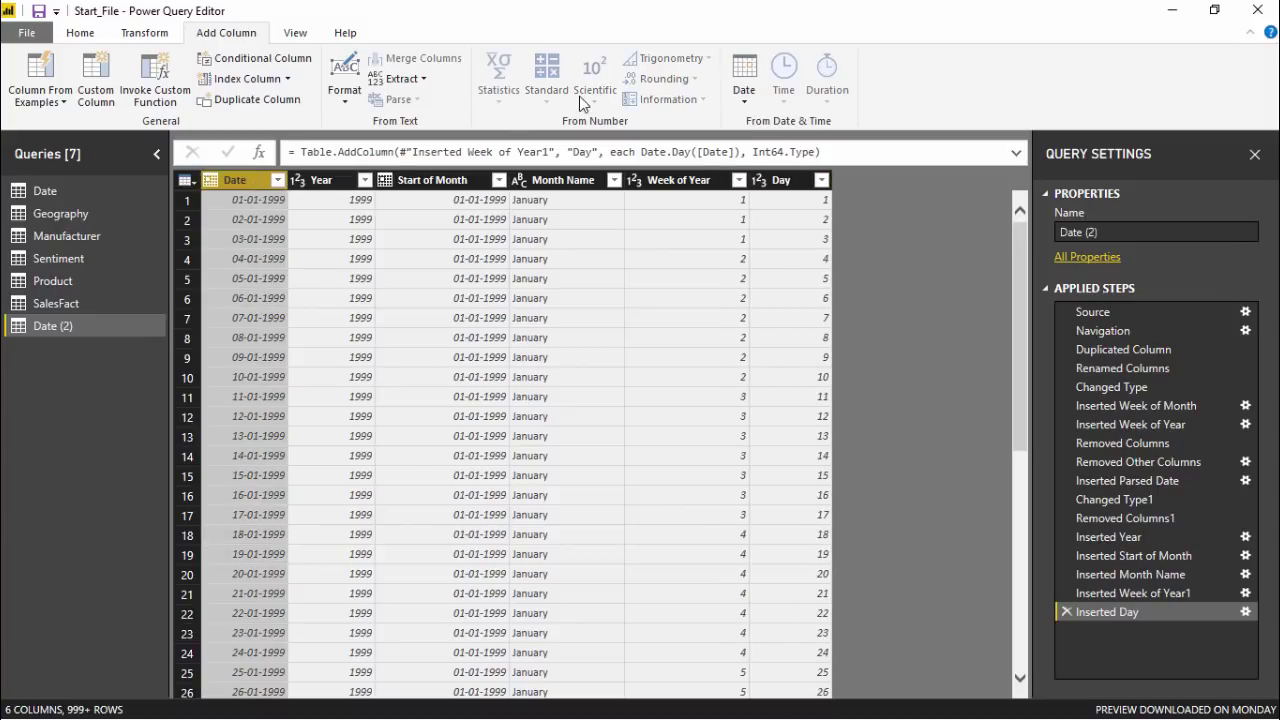
click(741, 92)
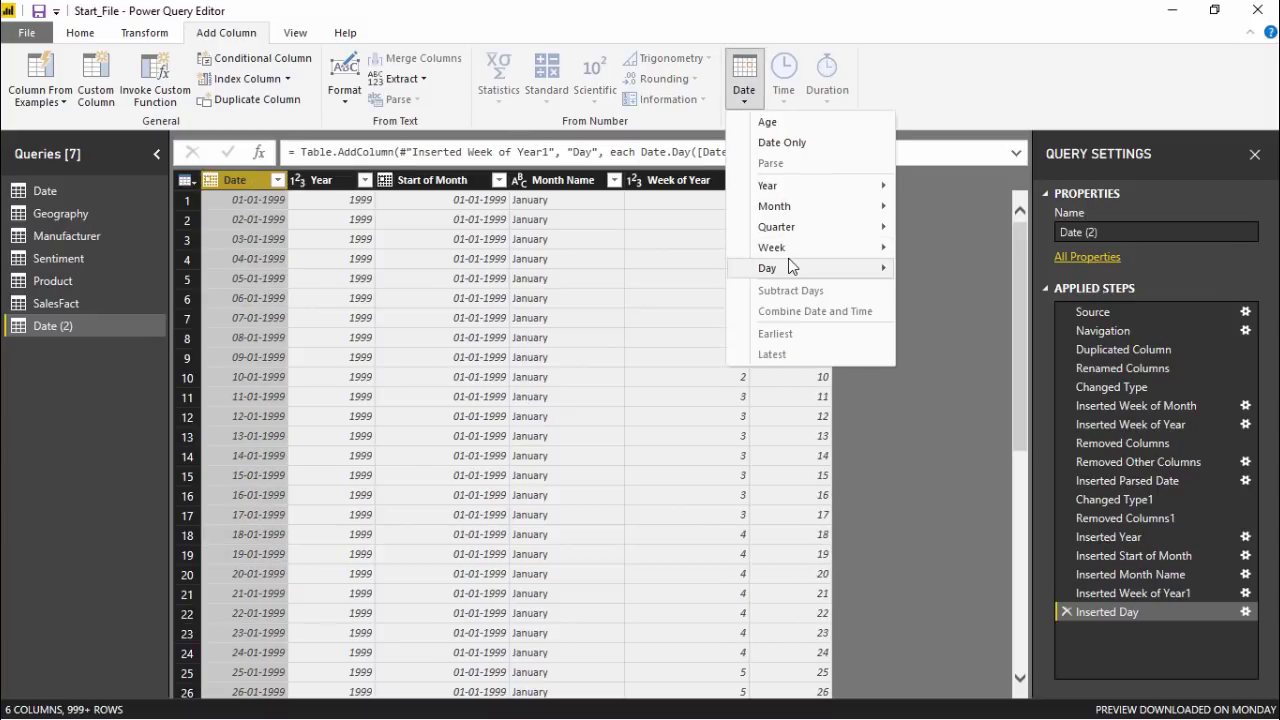
mouse_move(788, 262)
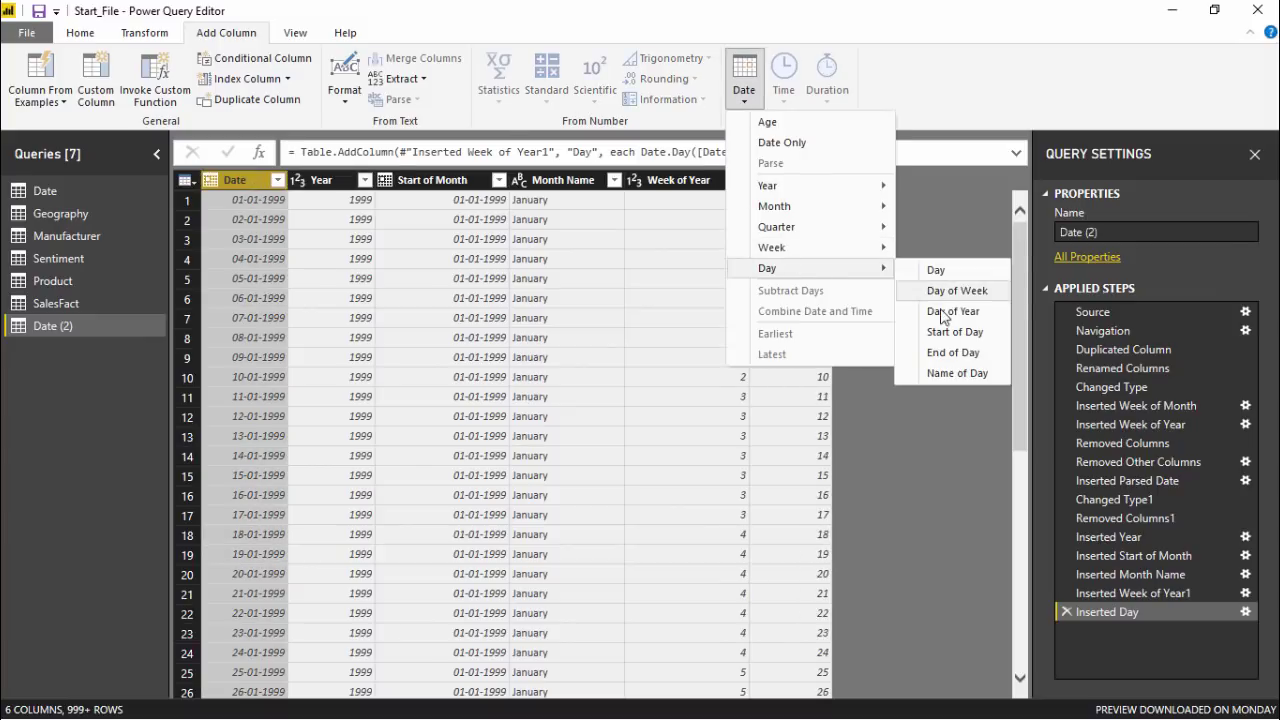
click(953, 373)
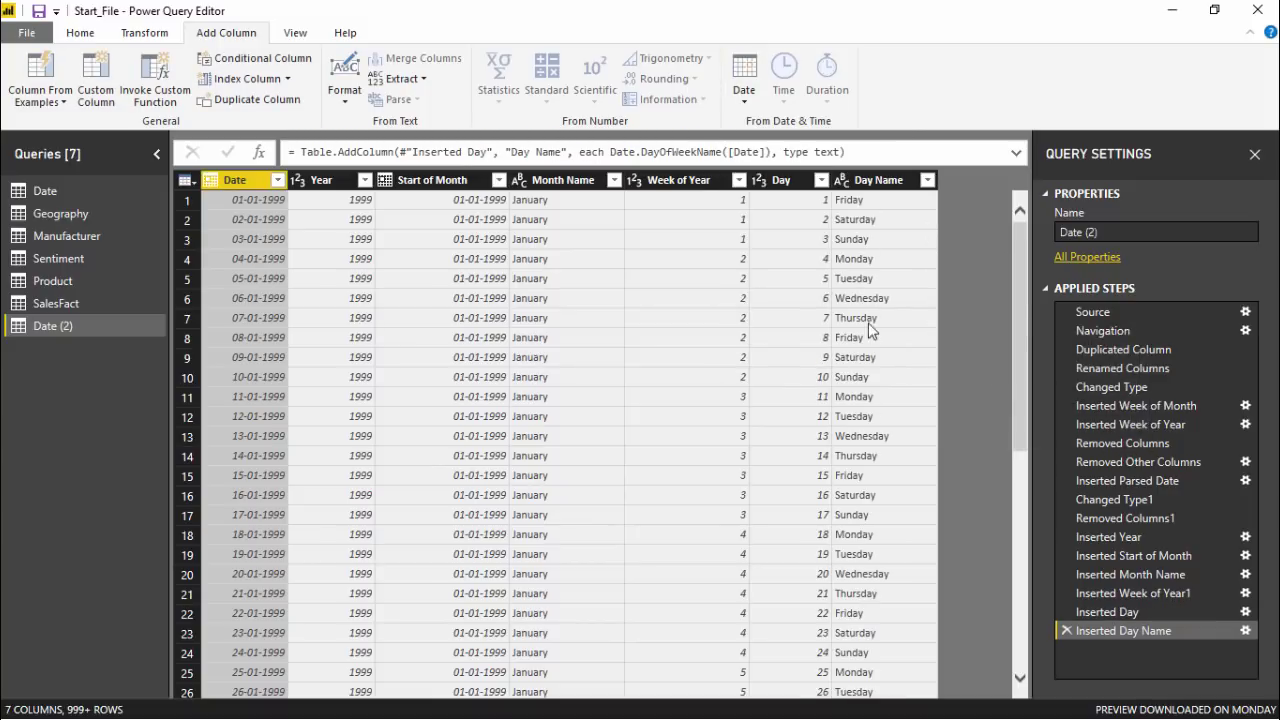
click(872, 298)
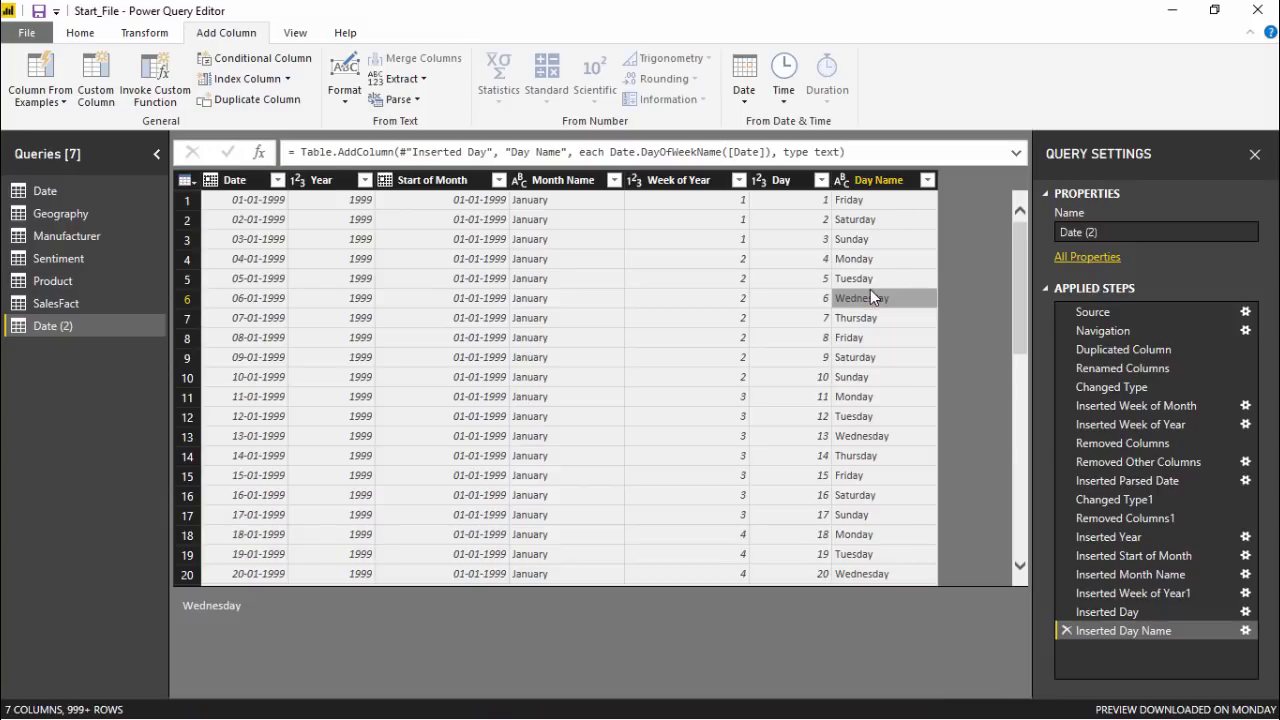
click(867, 190)
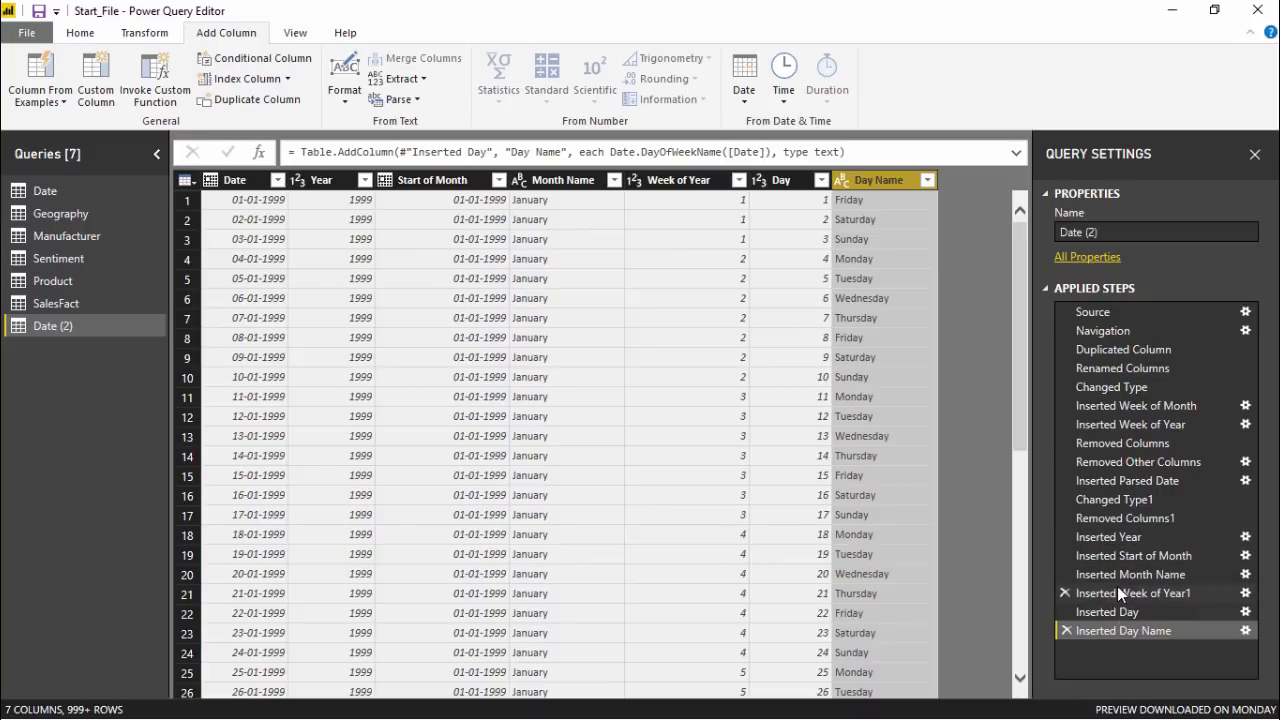
click(234, 181)
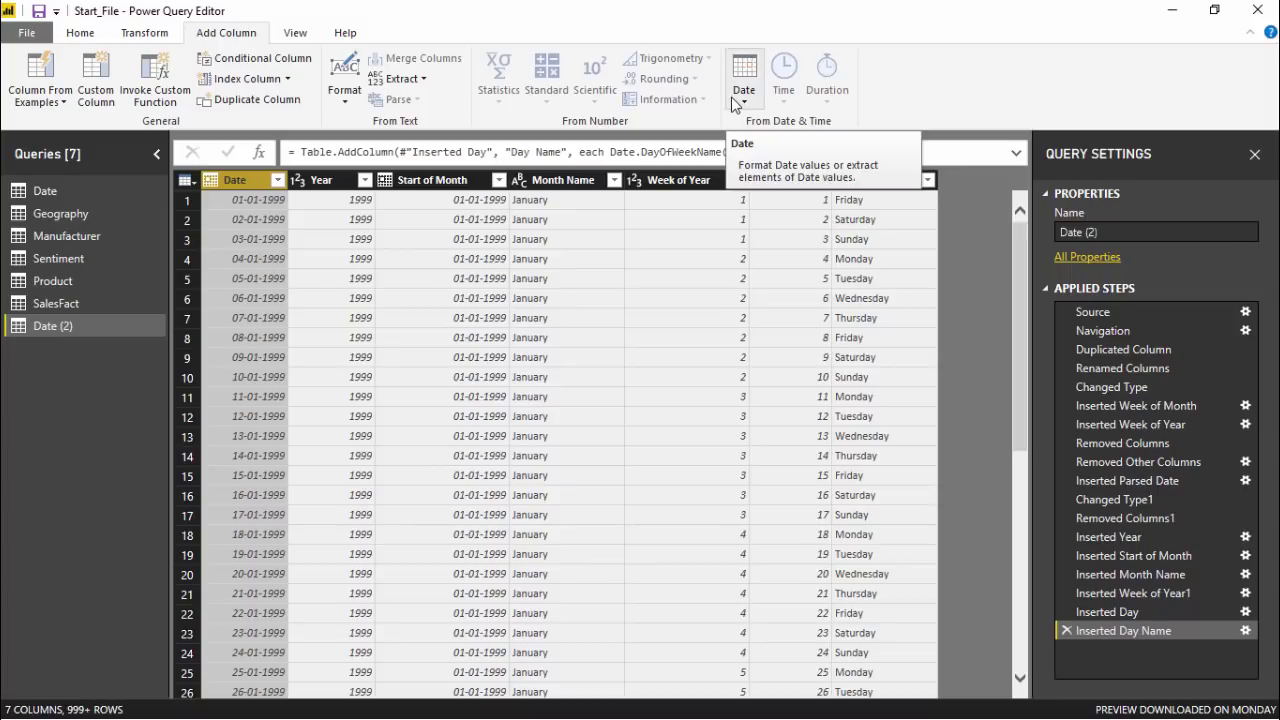
click(866, 187)
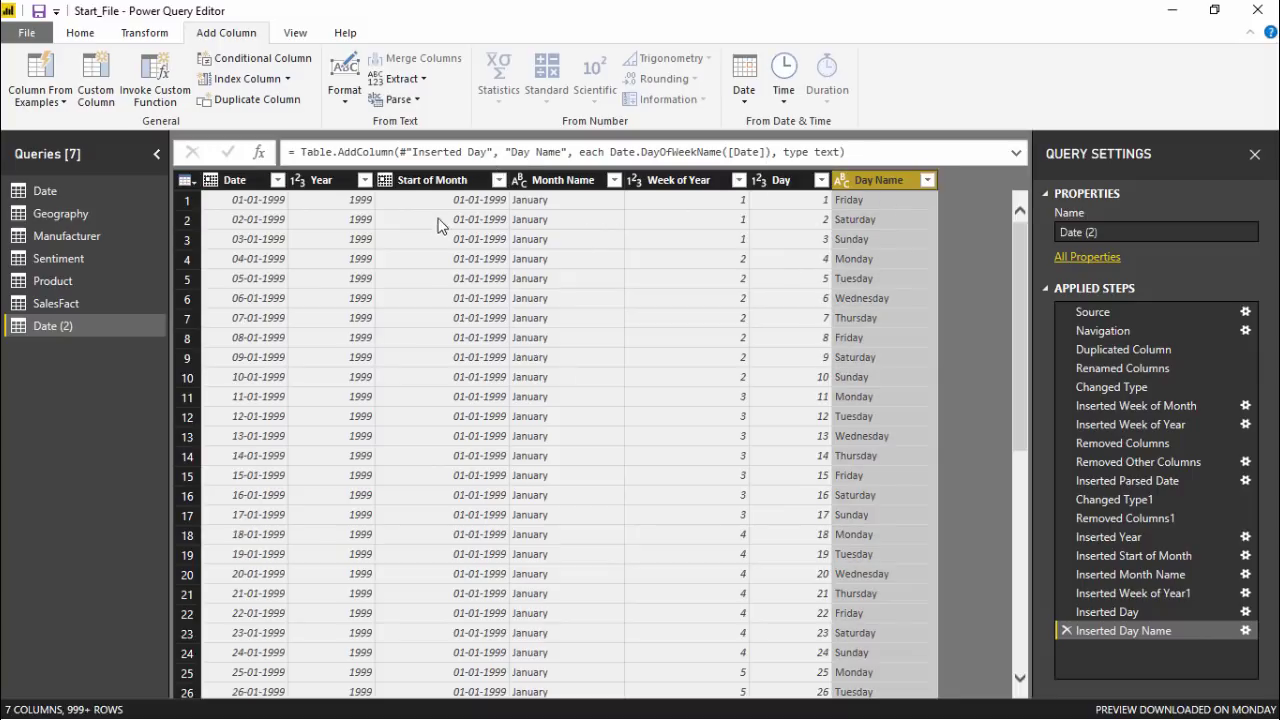
- Transform the Start of Month column in place into Quarter of Year and check its values across the months
click(465, 180)
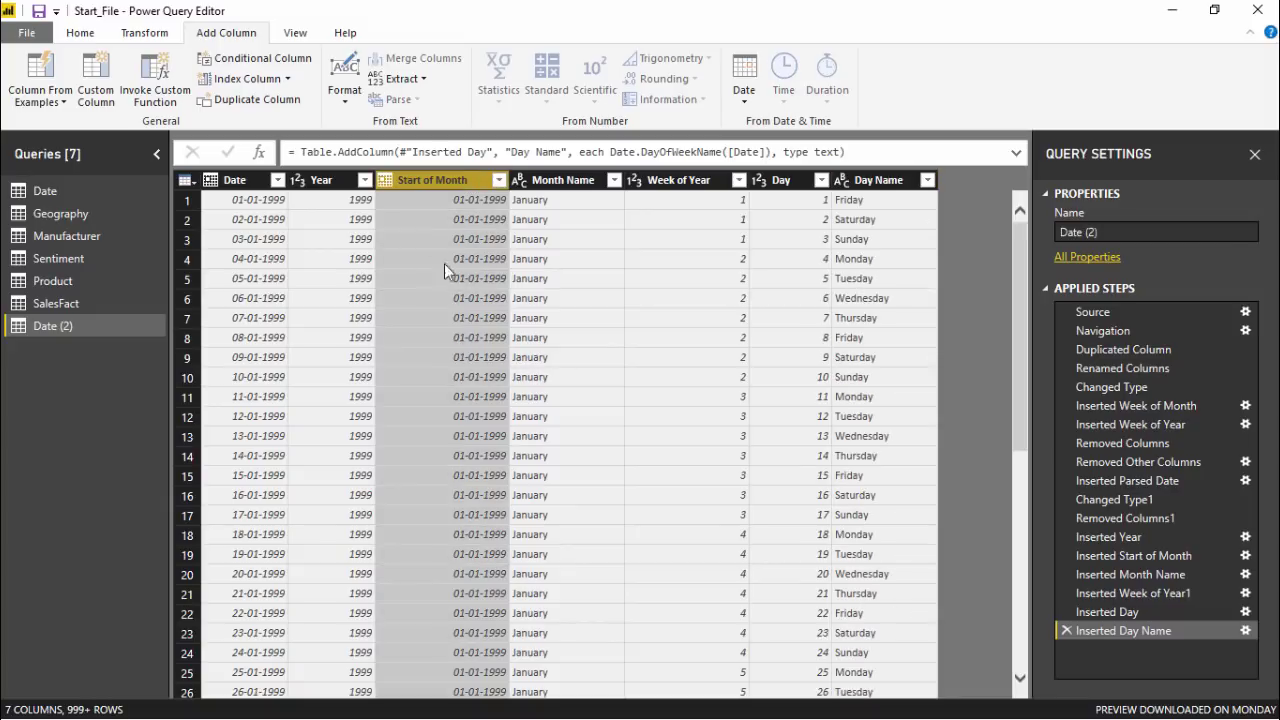
click(144, 32)
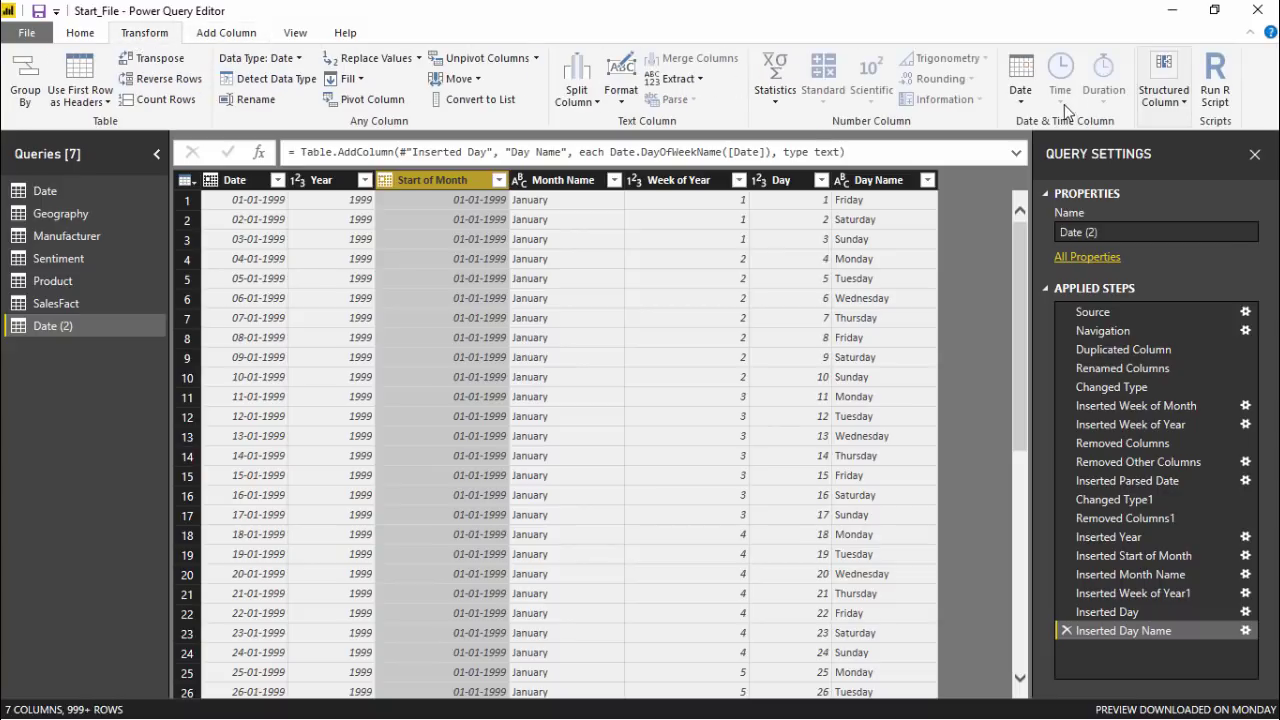
click(1017, 92)
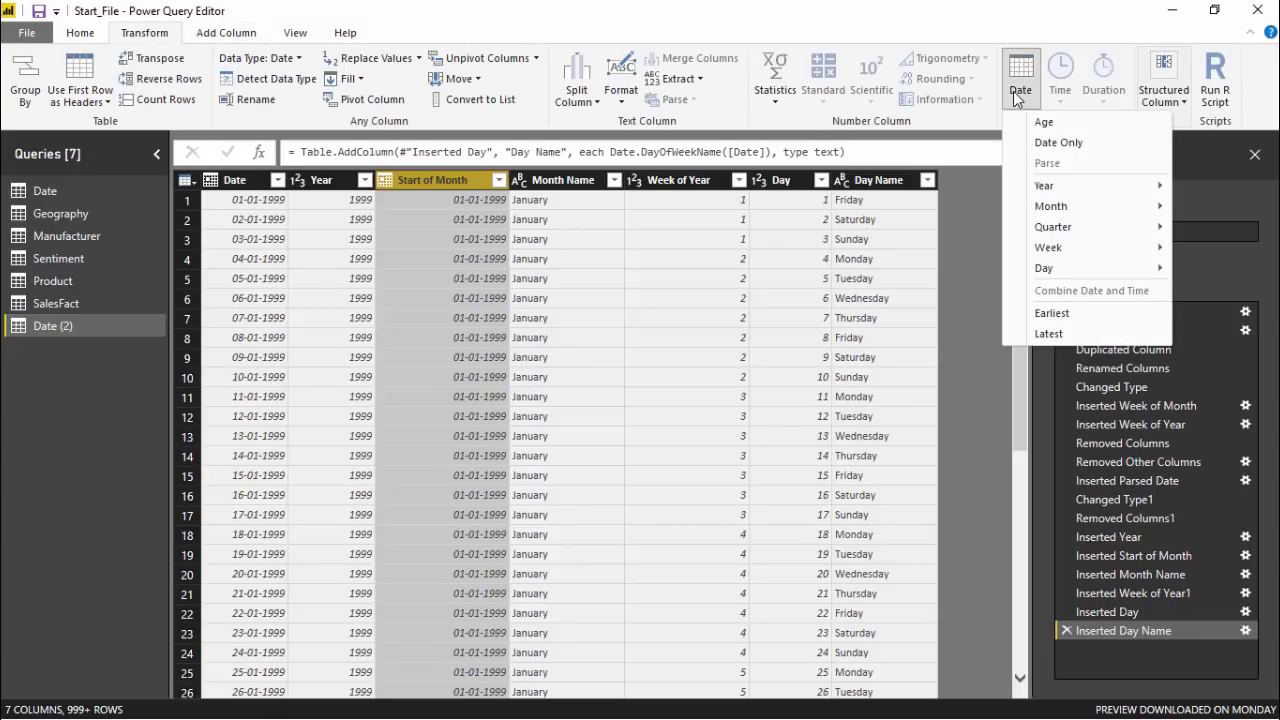
mouse_move(1103, 195)
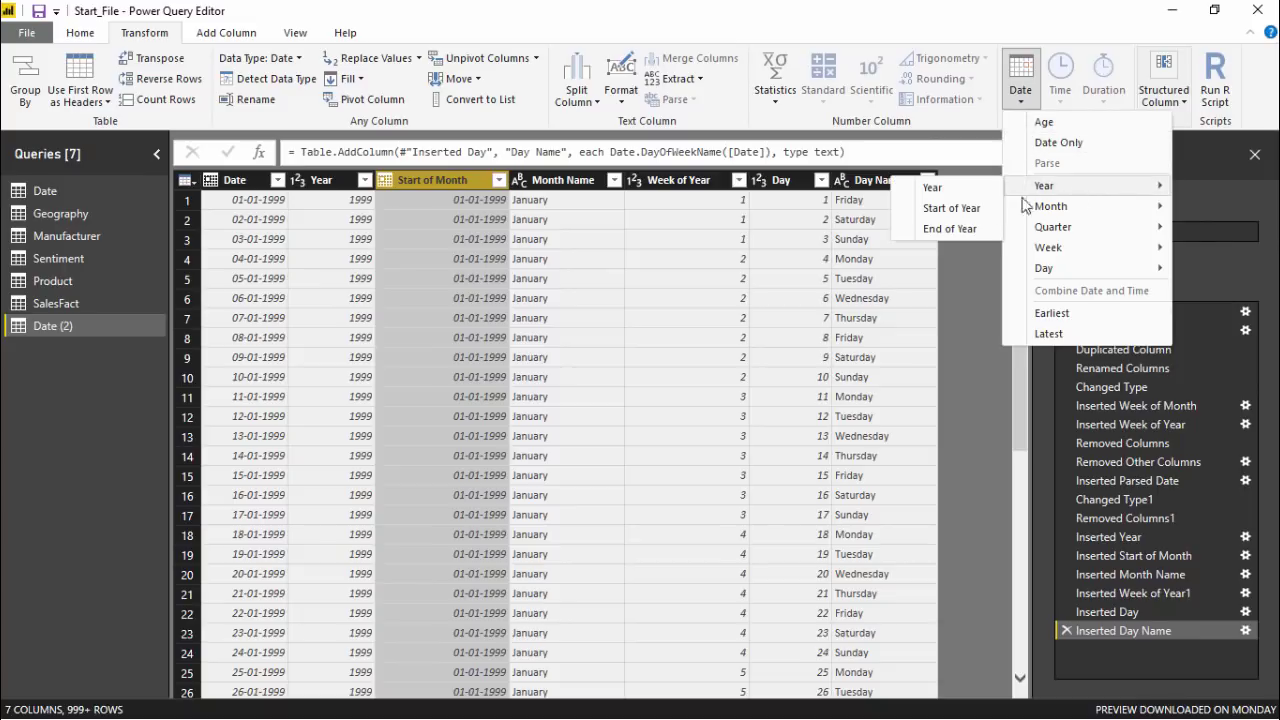
mouse_move(1040, 231)
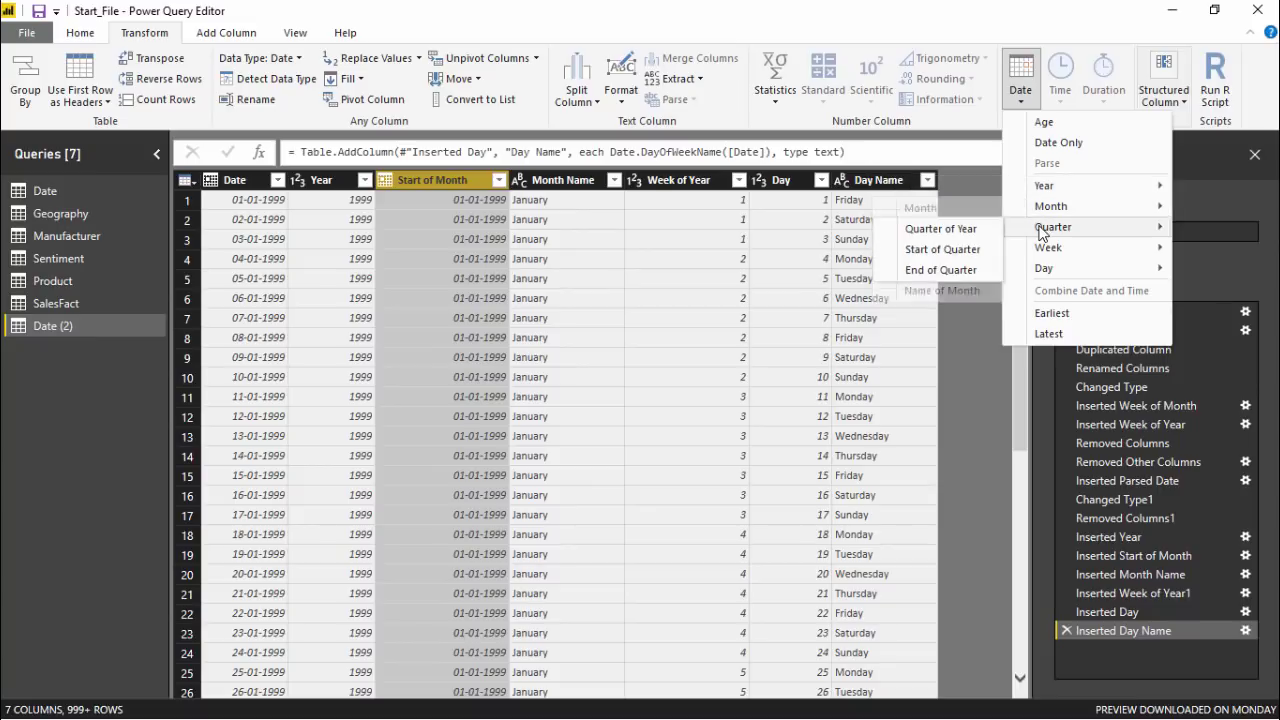
click(966, 230)
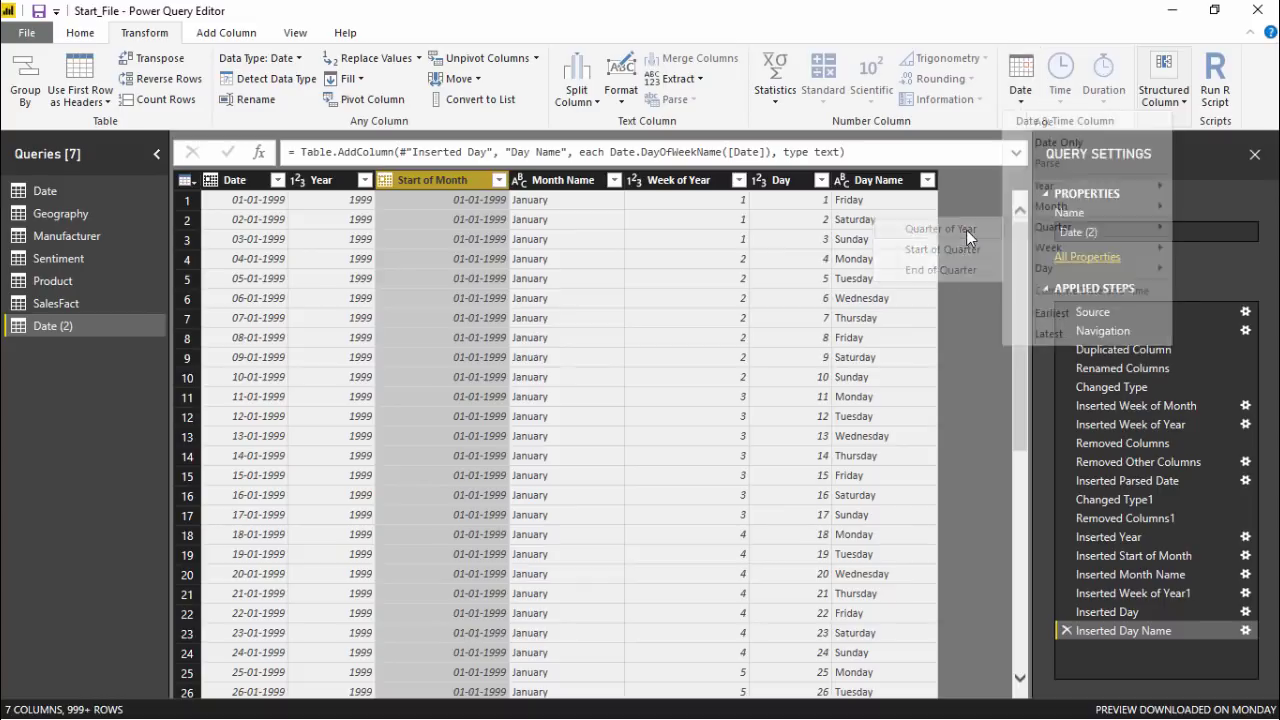
scroll(475, 362, down, 12)
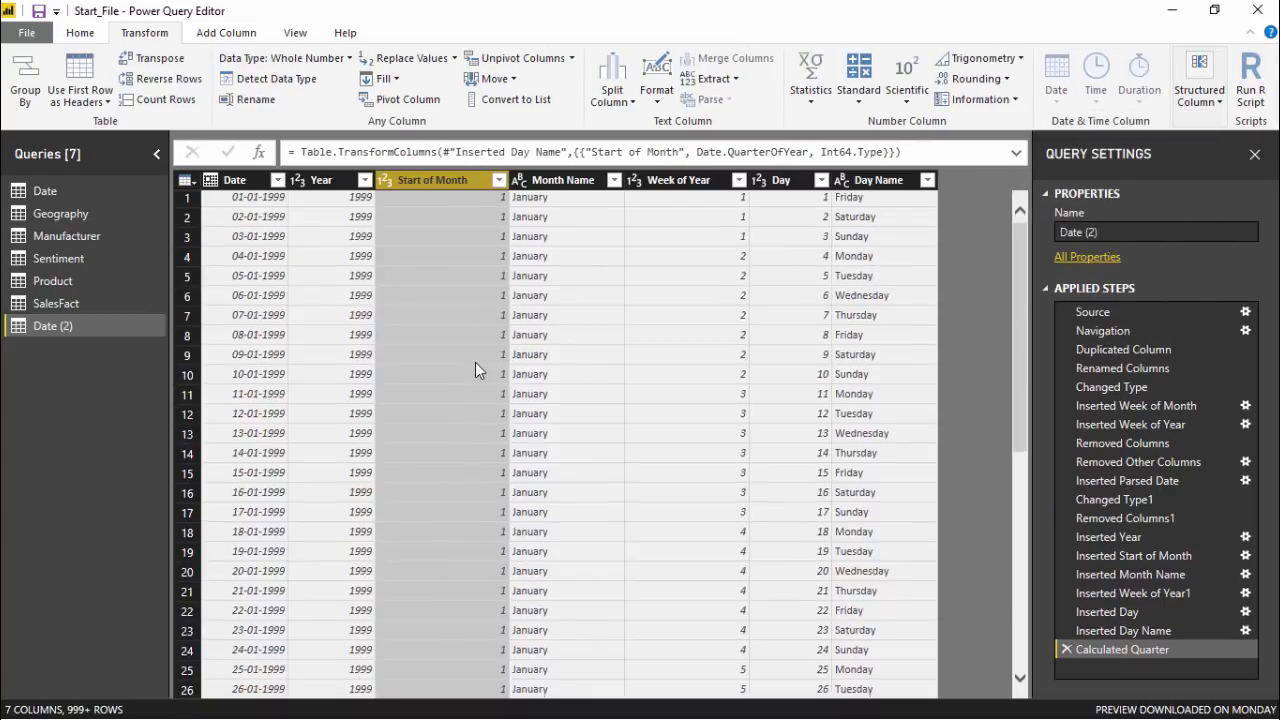
scroll(475, 362, down, 13)
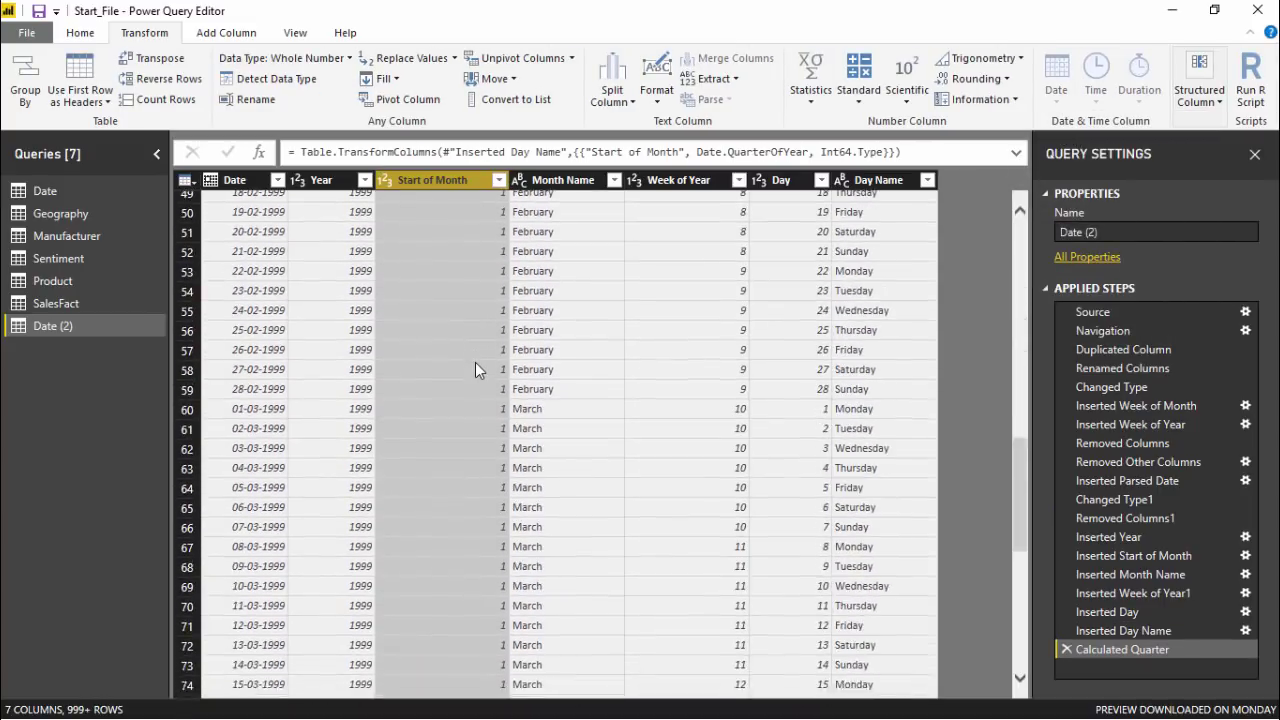
scroll(475, 369, down, 11)
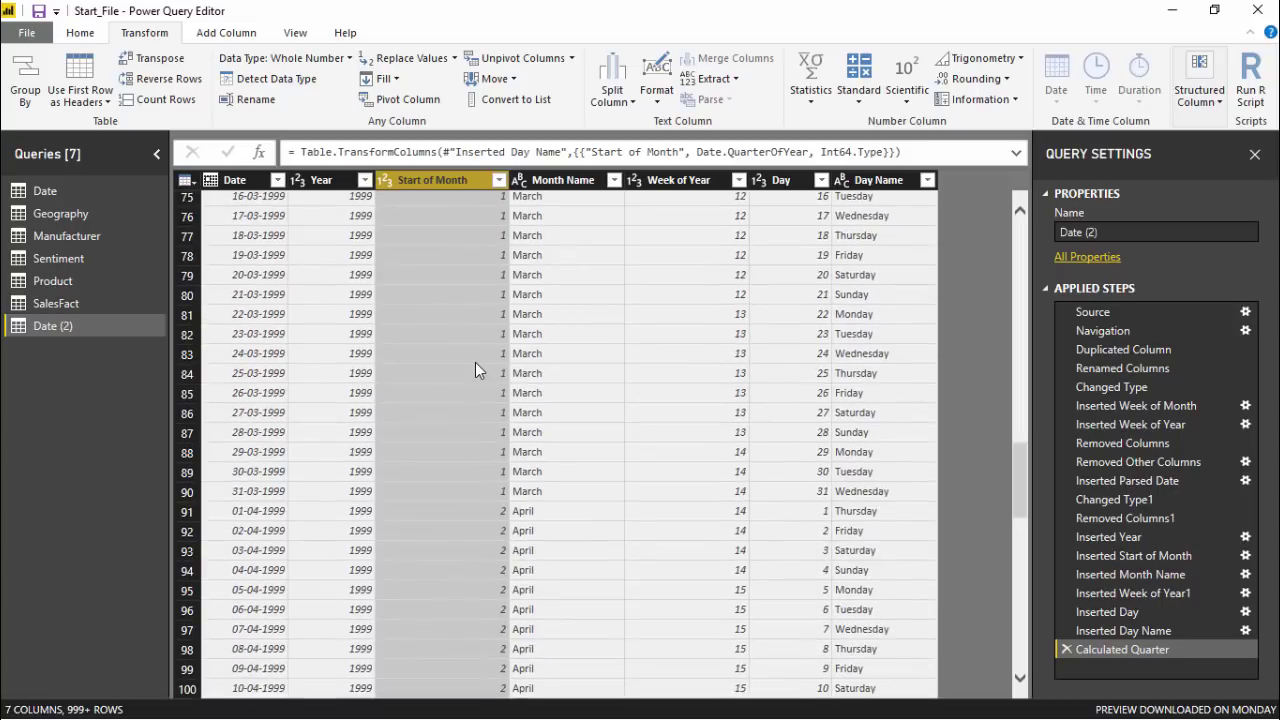
scroll(475, 369, down, 14)
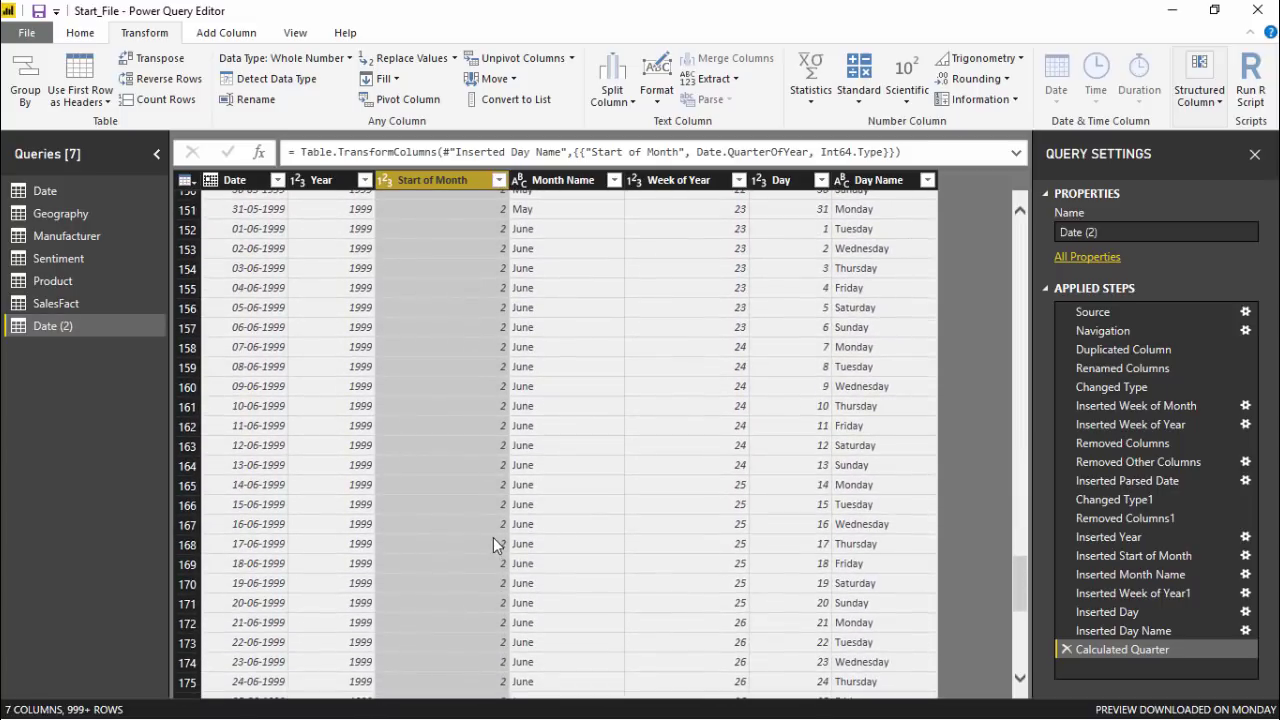
- Select the Date column and open the date options for adding a new column derived from it
scroll(493, 537, up, 18)
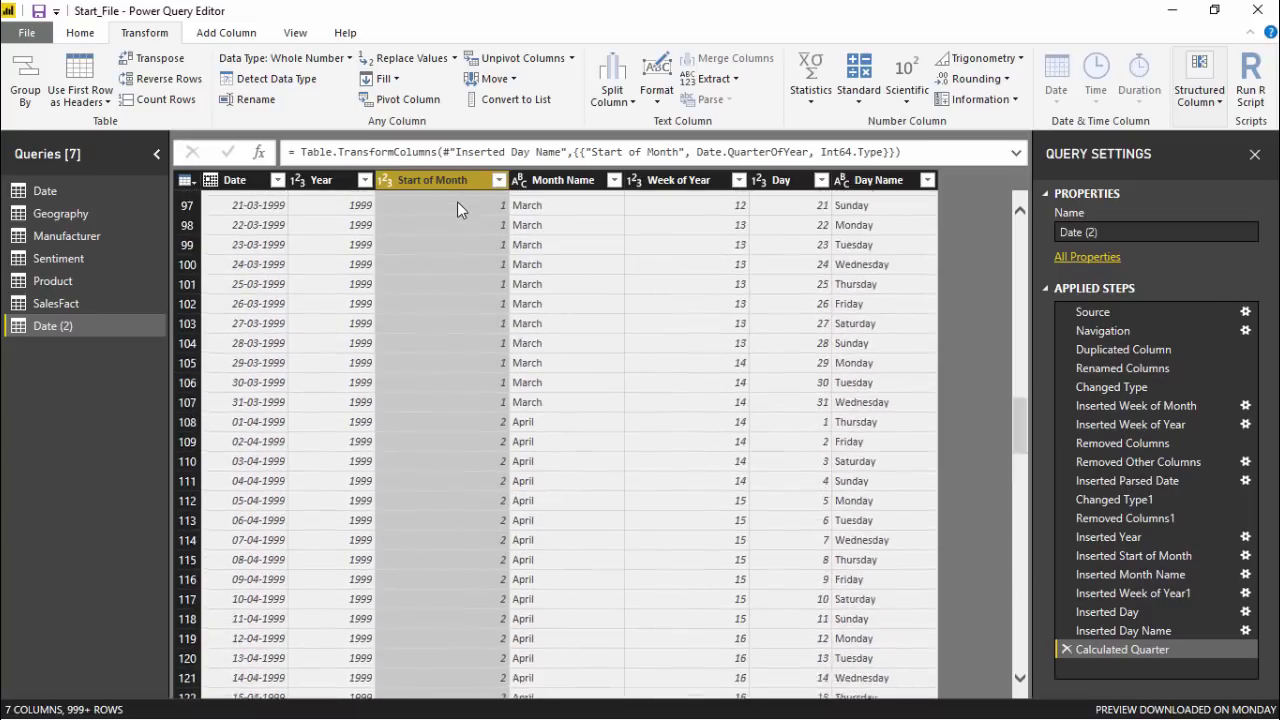
scroll(457, 220, up, 20)
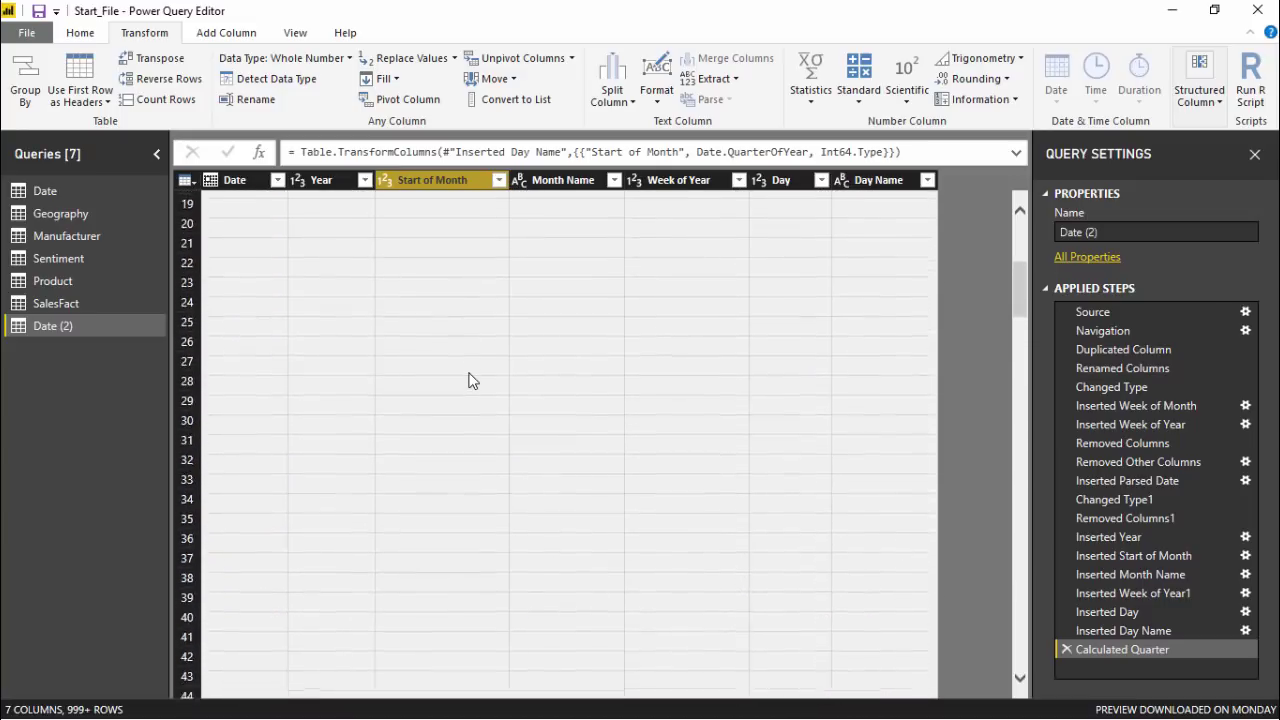
scroll(472, 380, up, 6)
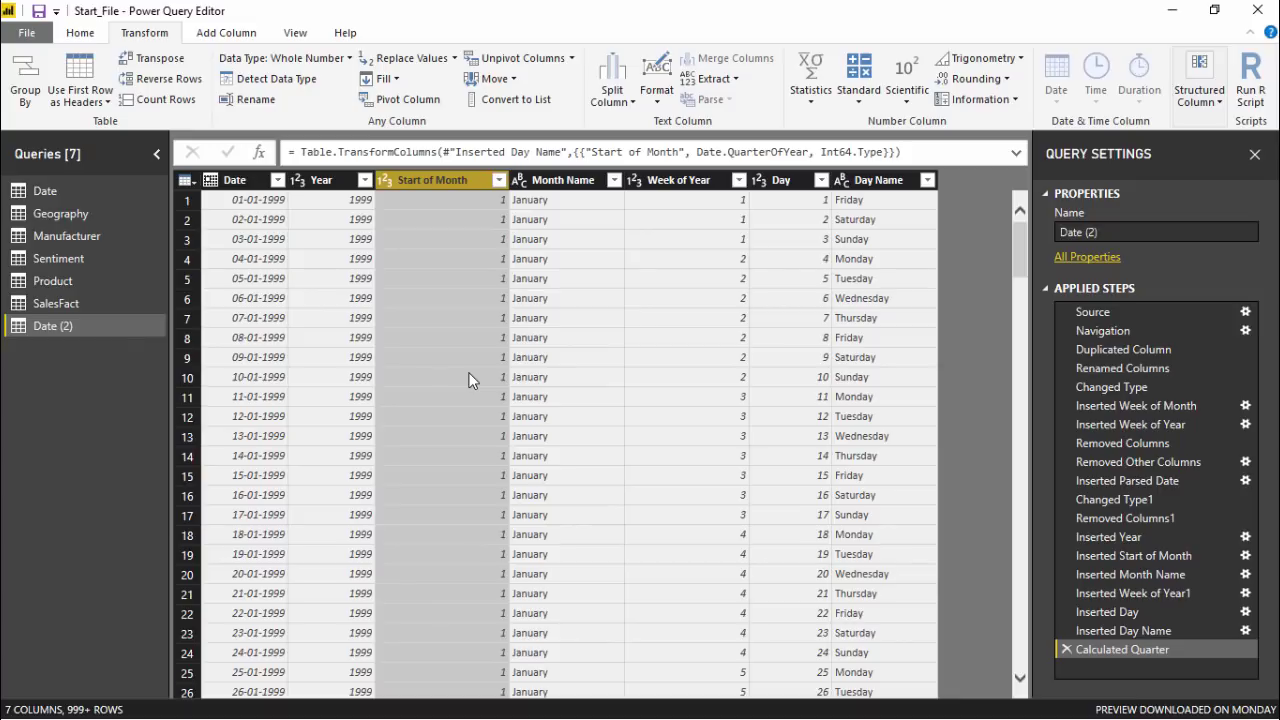
click(233, 179)
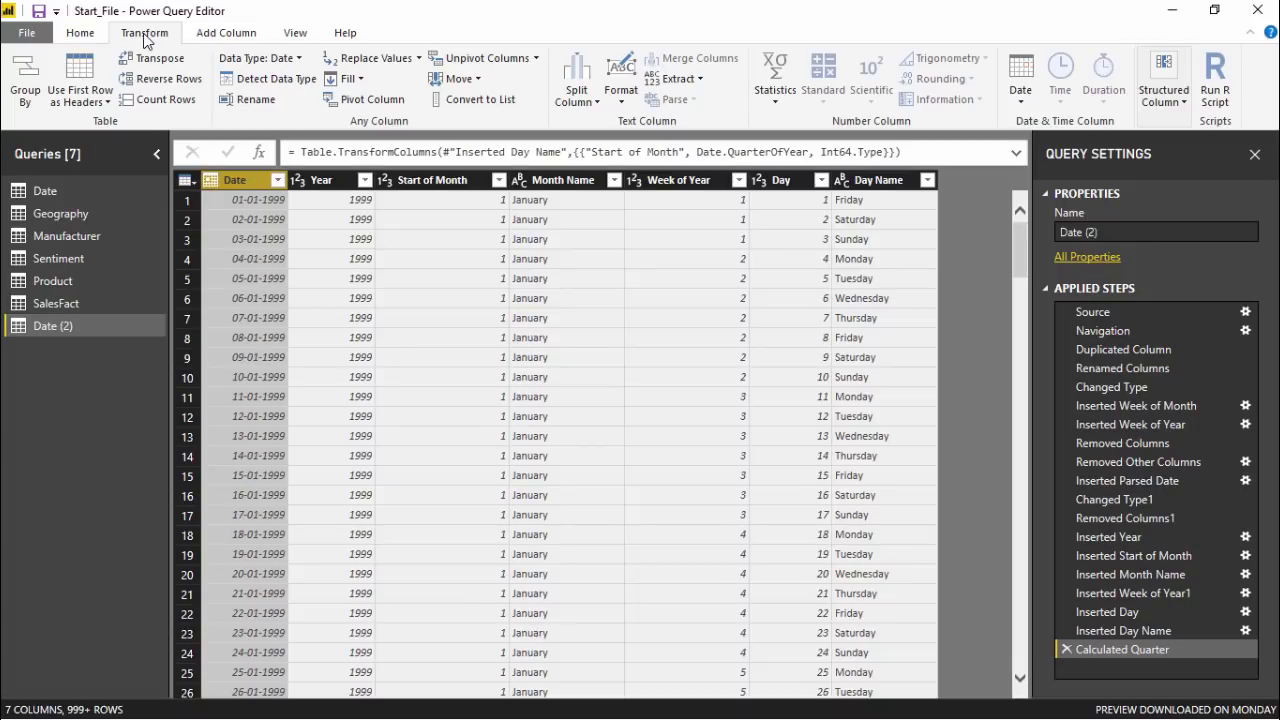
click(201, 37)
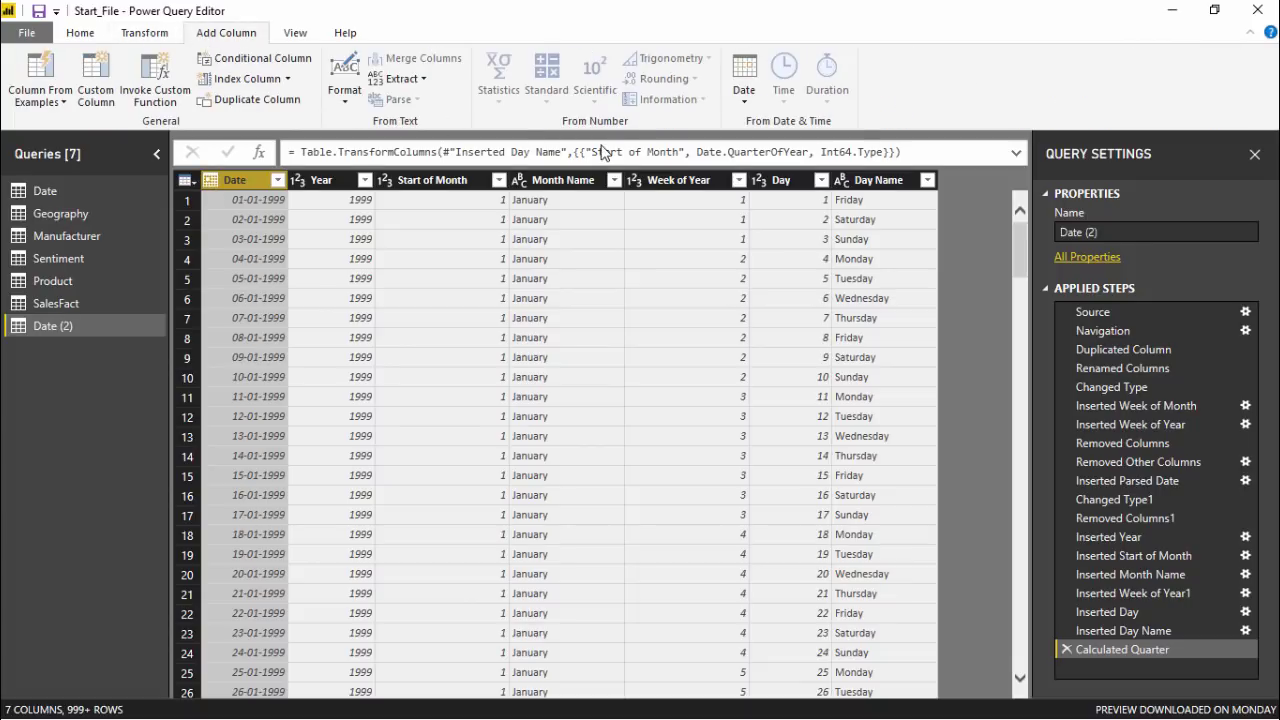
click(755, 93)
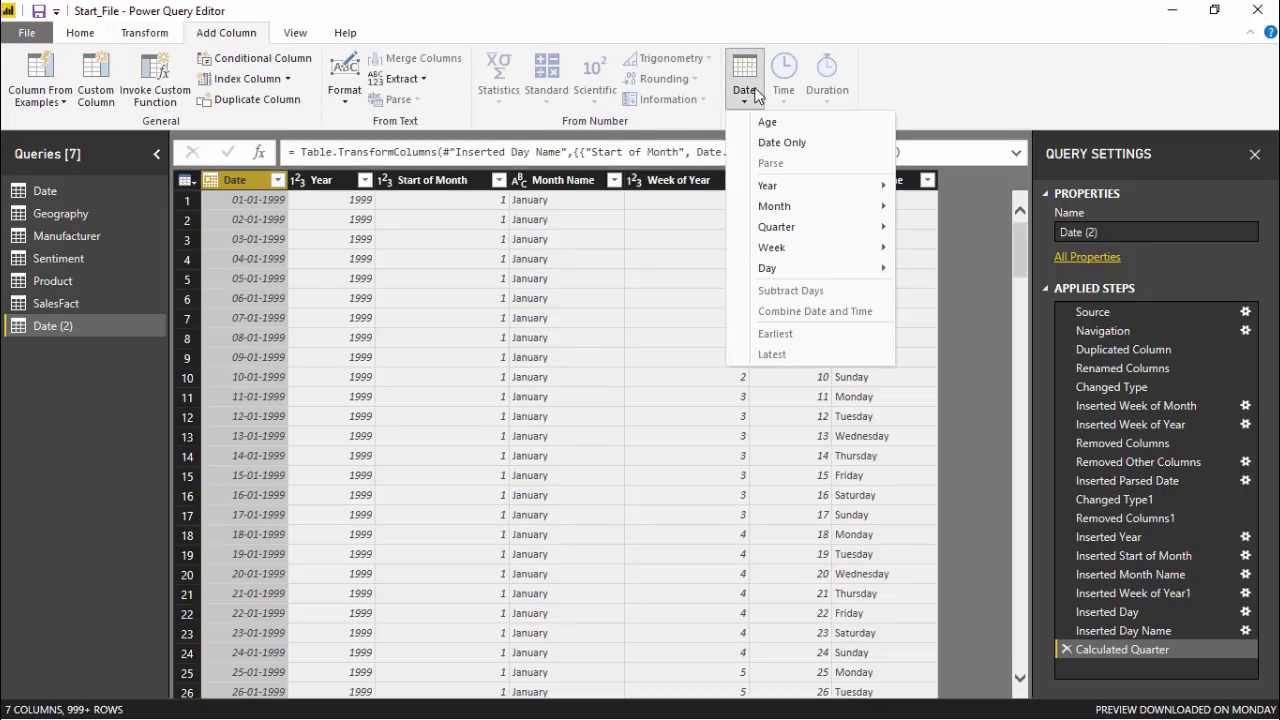